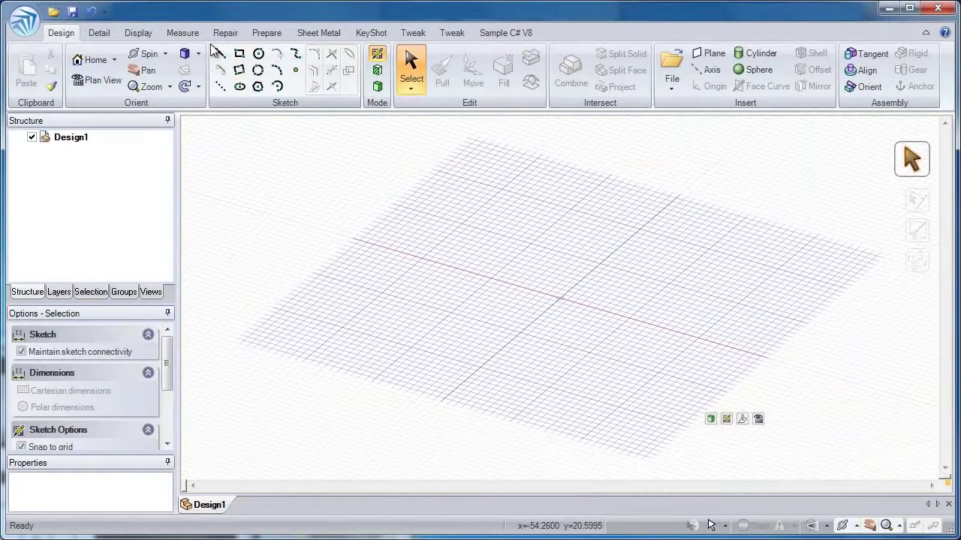
# - Switch to plan view and sketch a rectangle 20 mm wide and 10 mm high, up and to the right from the origin
pyautogui.click(220, 87)
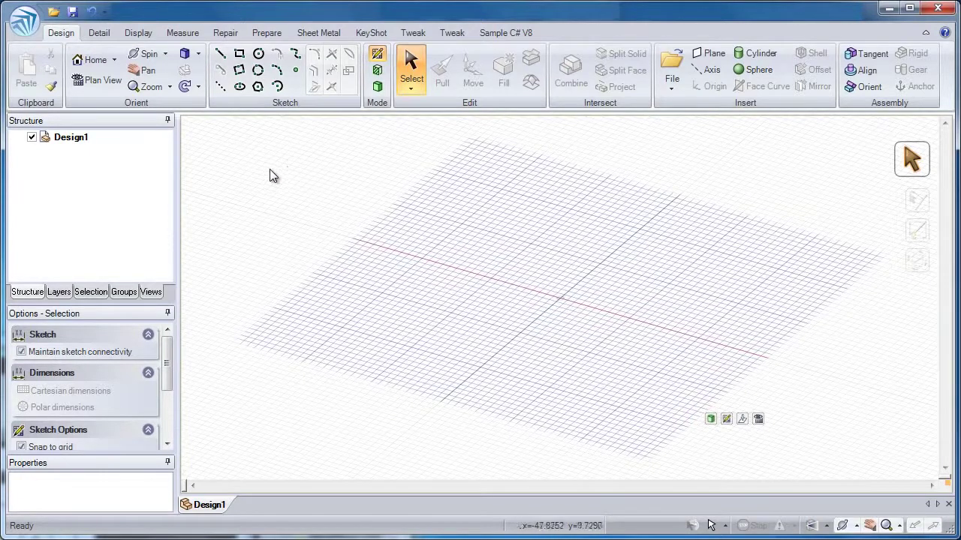
pyautogui.click(105, 80)
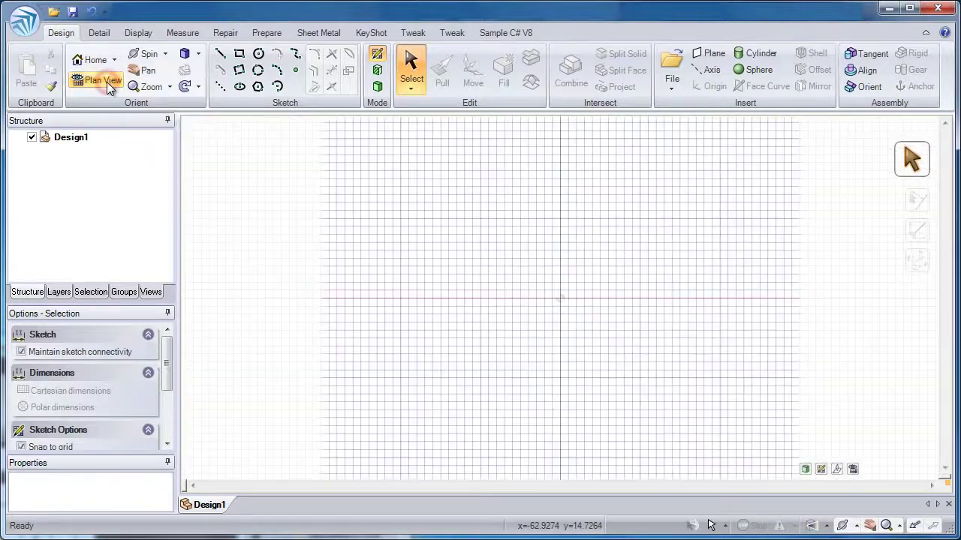
pyautogui.click(240, 55)
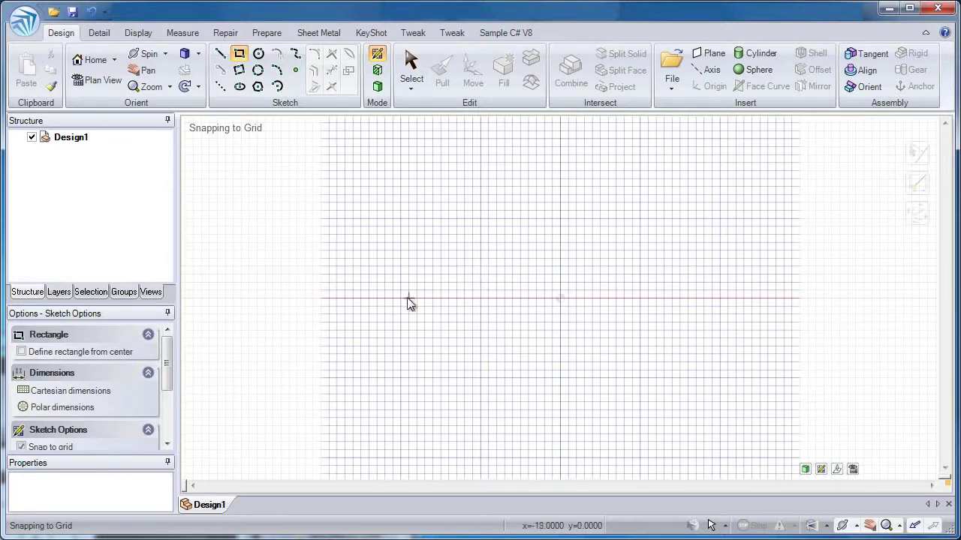
pyautogui.moveTo(167, 353)
pyautogui.mouseDown()
pyautogui.moveTo(167, 391)
pyautogui.moveTo(145, 409)
pyautogui.mouseUp()
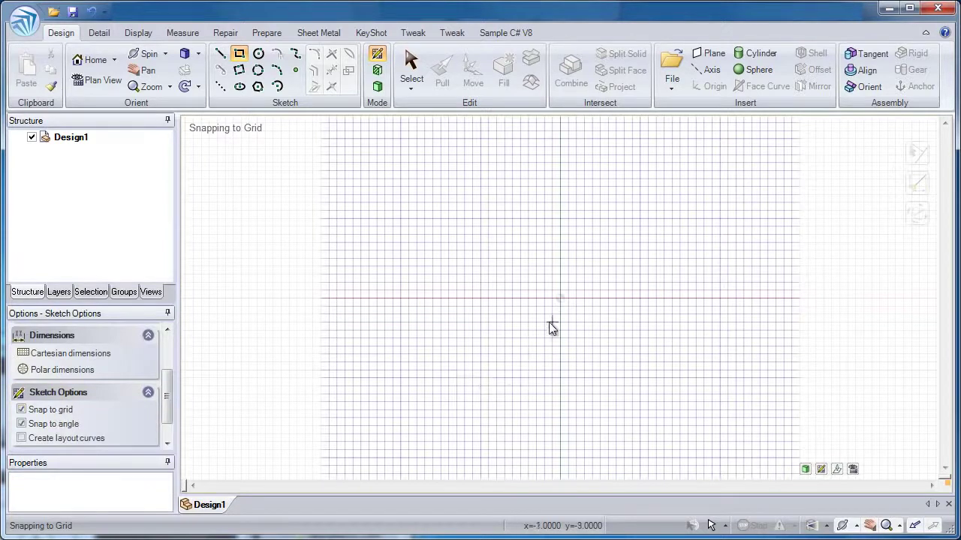
pyautogui.click(560, 299)
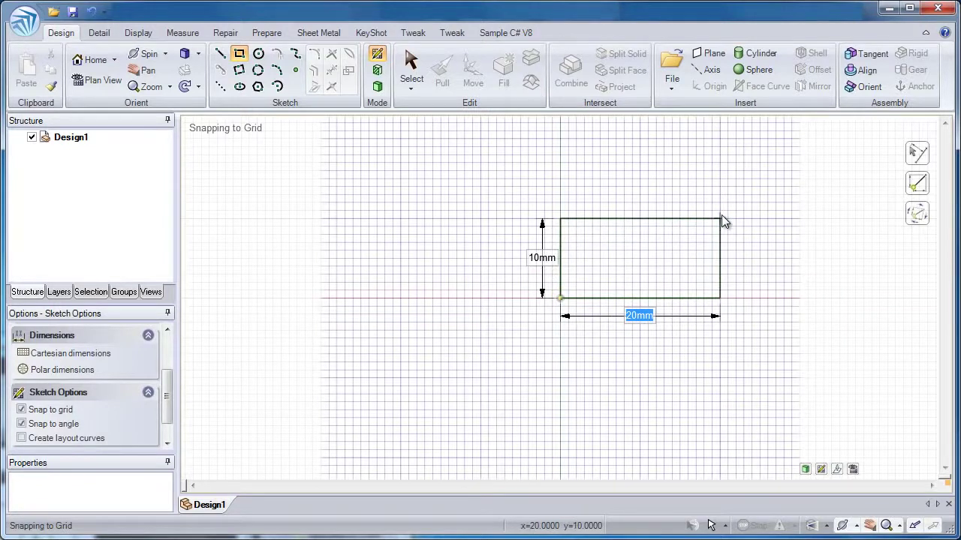
pyautogui.press('Tab')
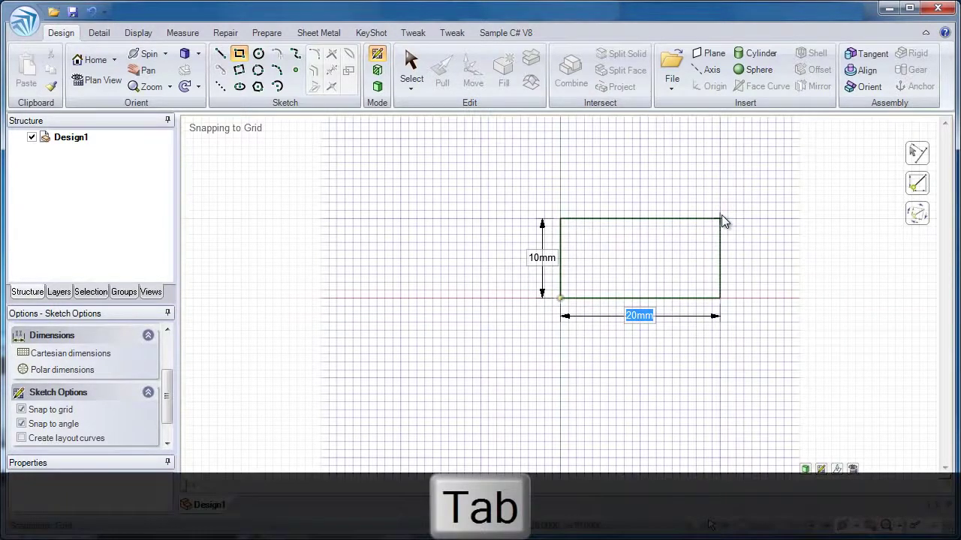
pyautogui.press('Tab')
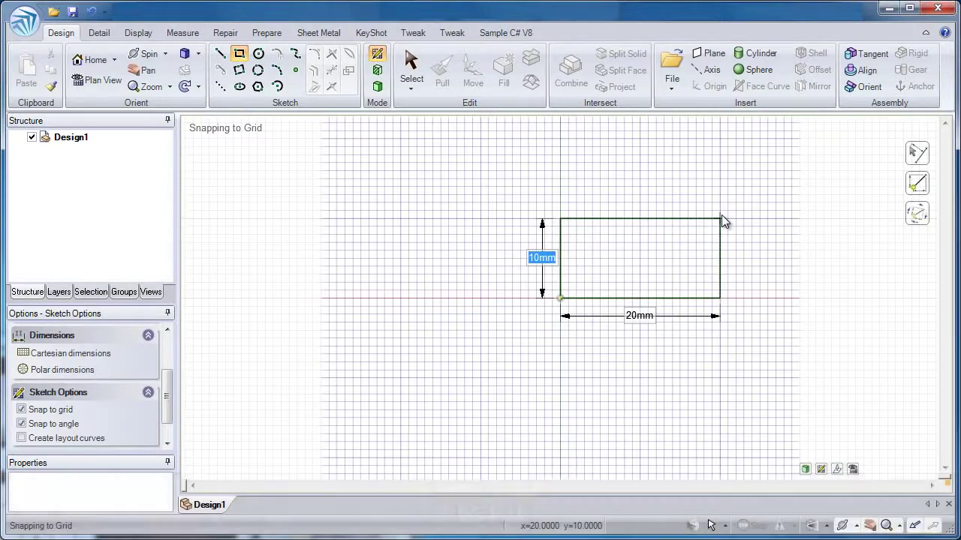
pyautogui.press('Tab')
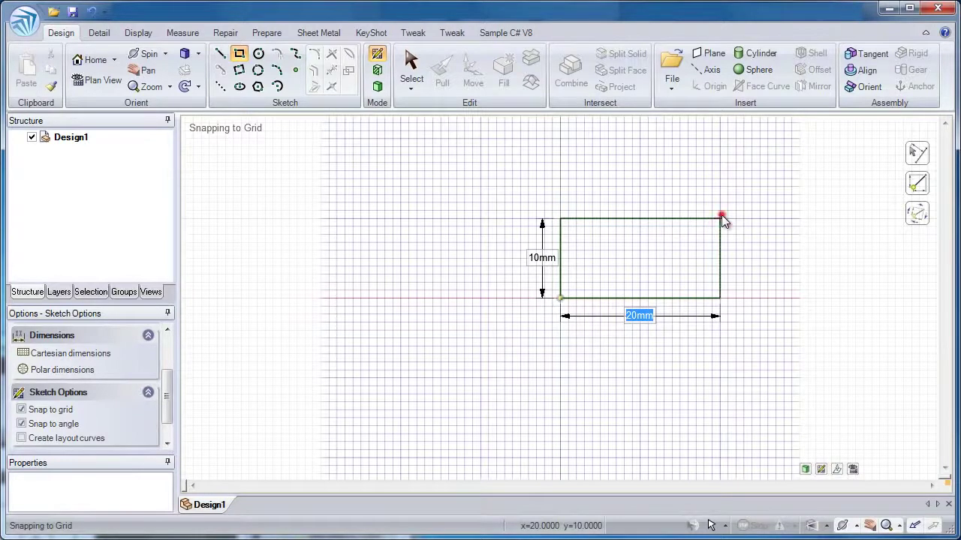
pyautogui.click(722, 217)
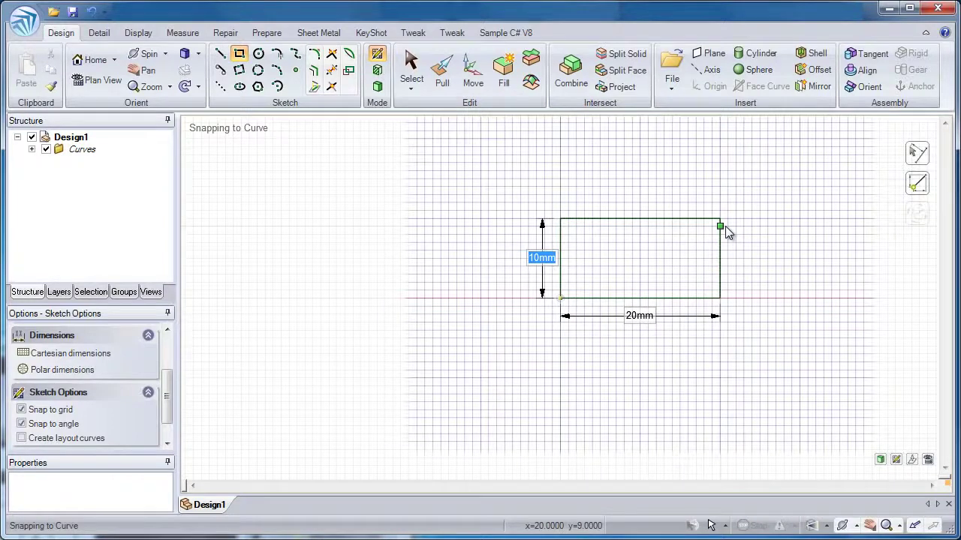
# - Sketch a second rectangle 10 mm wide and 15 mm high, down and to the left from the first rectangle's lower-right corner
pyautogui.click(719, 298)
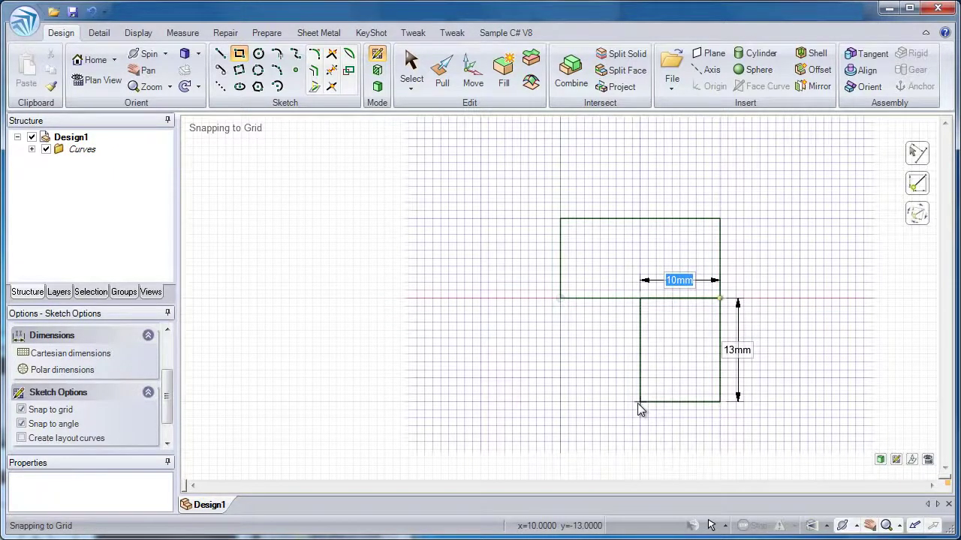
pyautogui.press('Tab')
pyautogui.press('Tab')
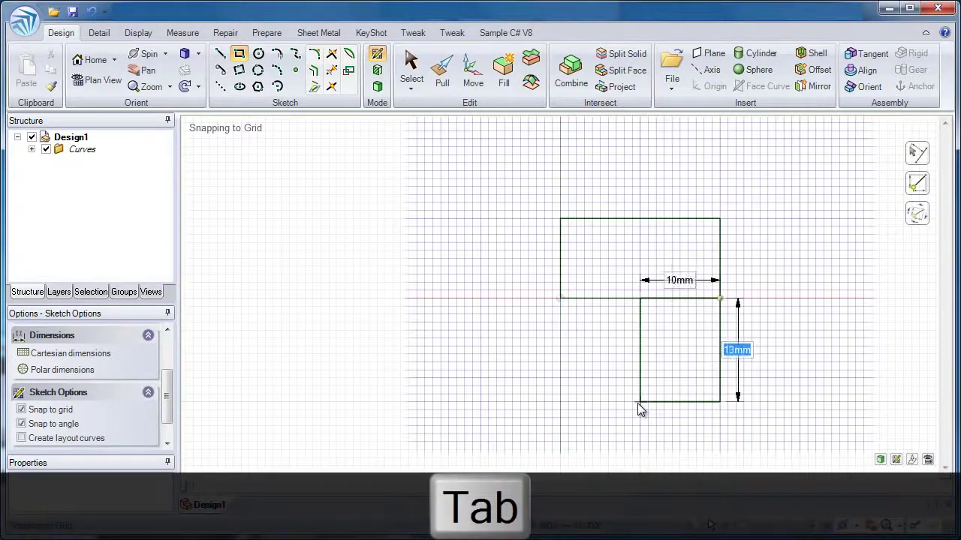
pyautogui.write('15')
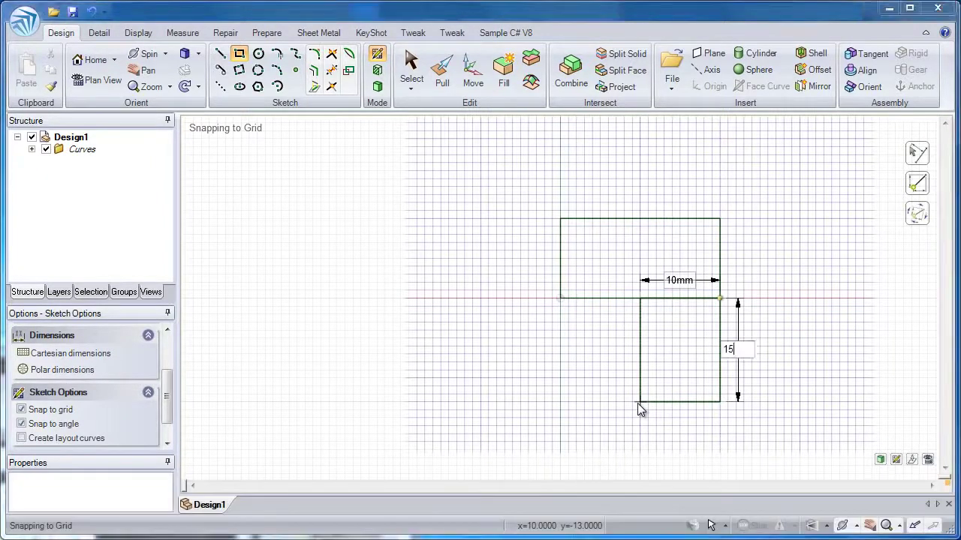
pyautogui.press('Return')
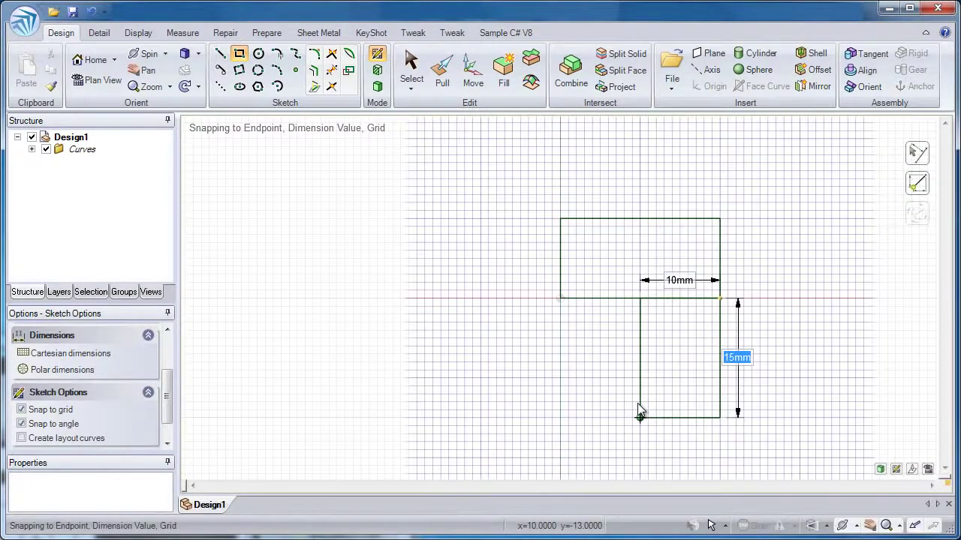
# - Sketch a 10 mm diameter circle centred 15 mm left of and 10 mm below the origin, using Cartesian dimensions referenced from the origin
pyautogui.click(258, 54)
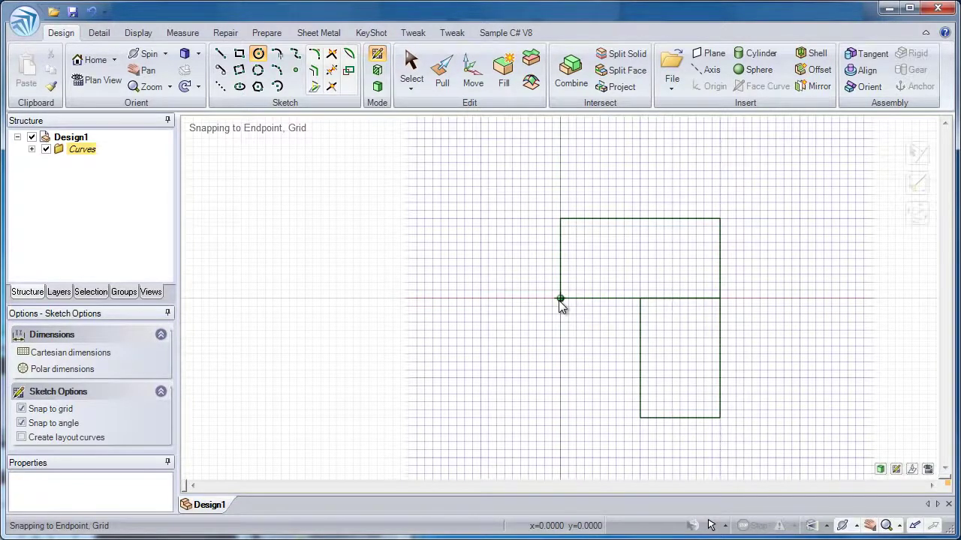
pyautogui.press('shift')
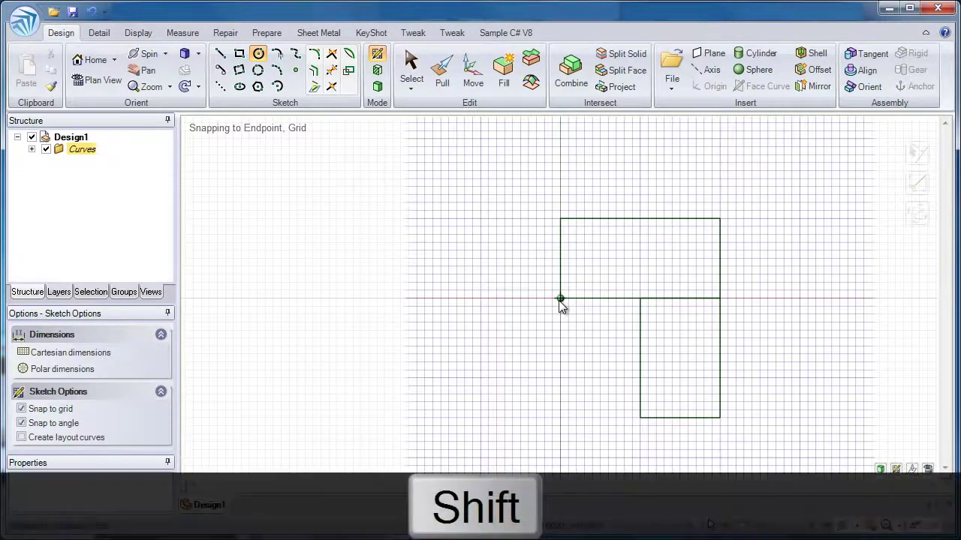
pyautogui.click(560, 298)
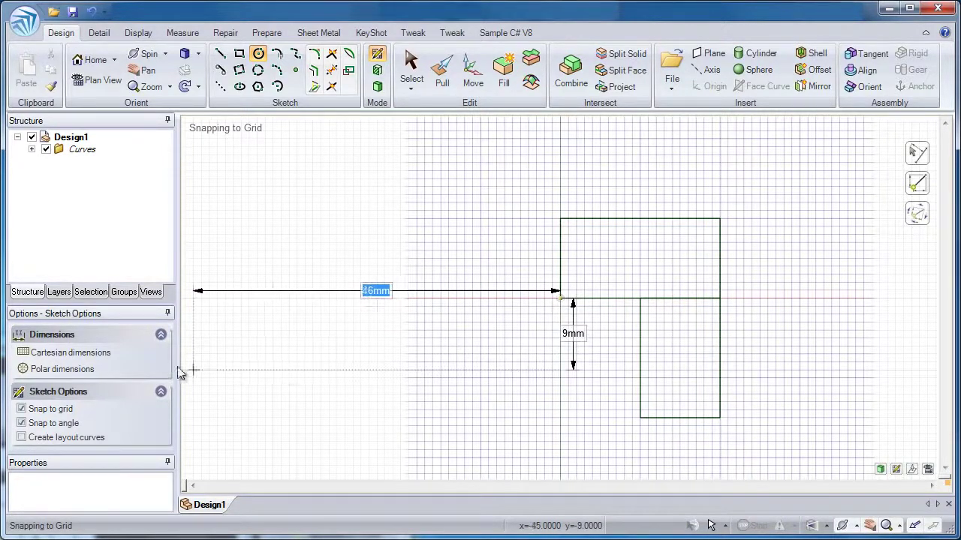
pyautogui.click(83, 370)
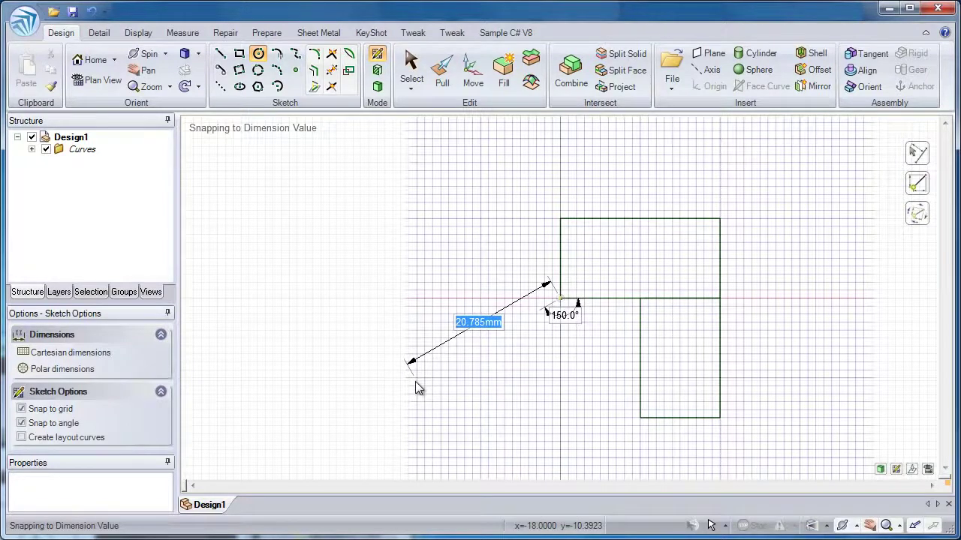
pyautogui.click(112, 353)
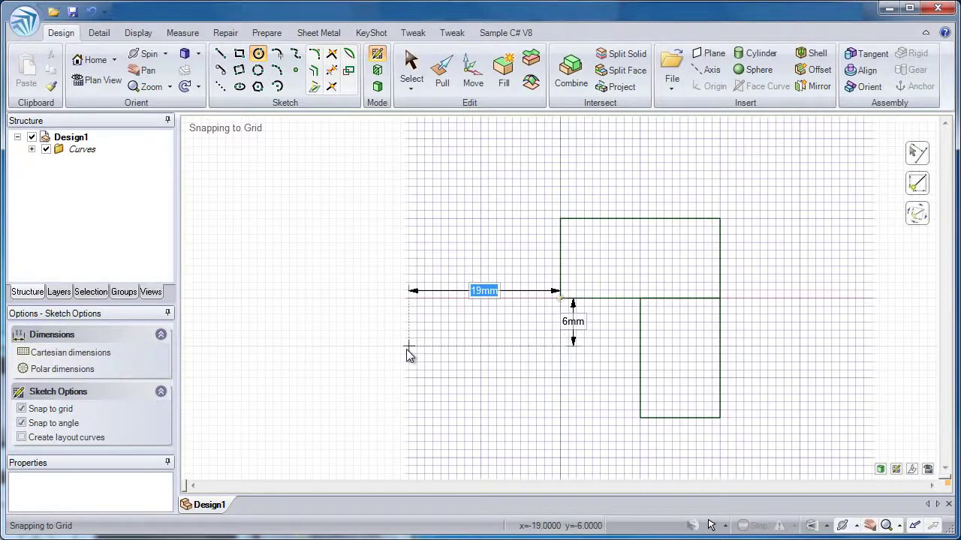
pyautogui.write('15')
pyautogui.press('Tab')
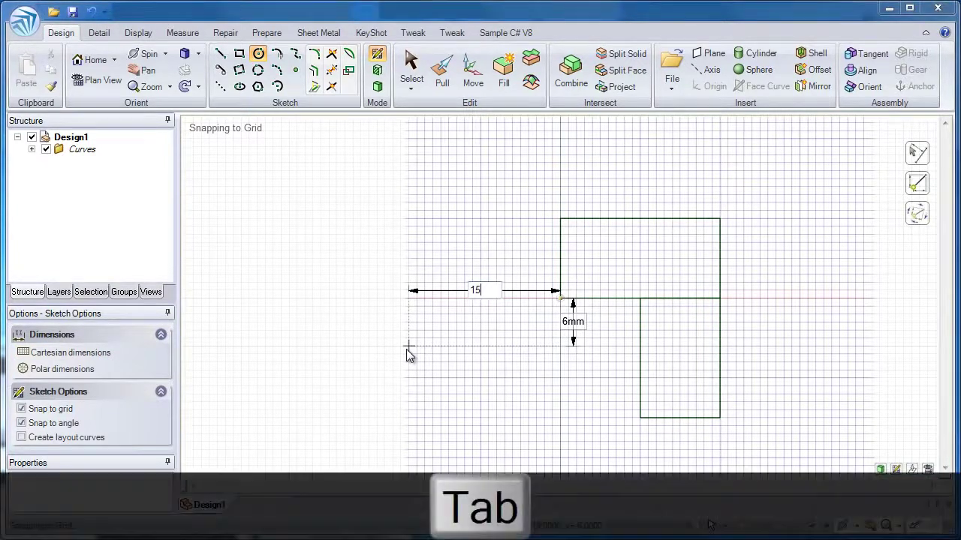
pyautogui.press('Tab')
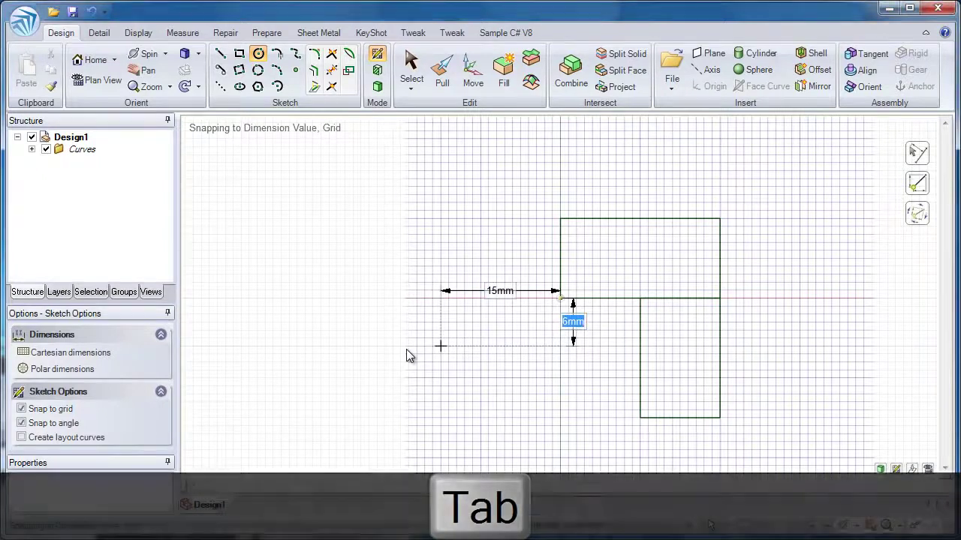
pyautogui.write('10')
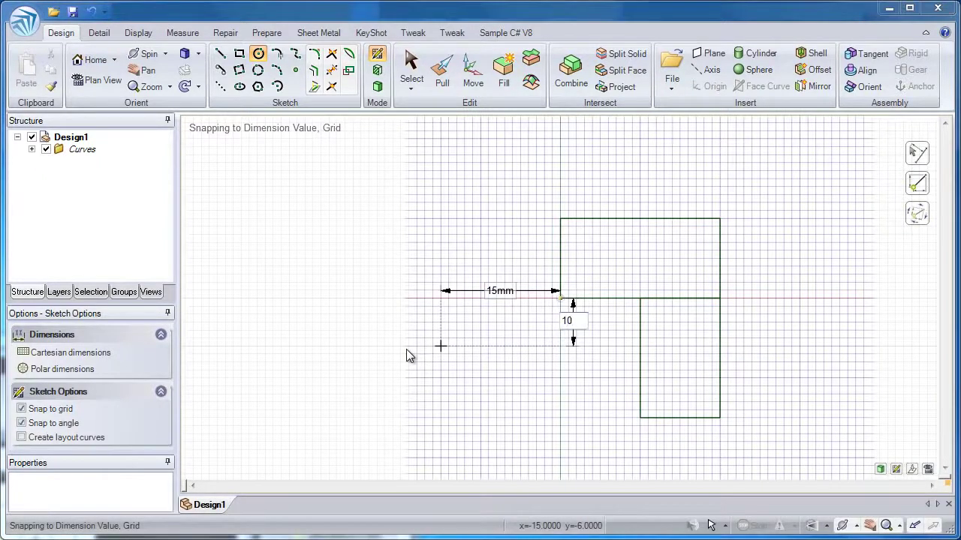
pyautogui.press('Return')
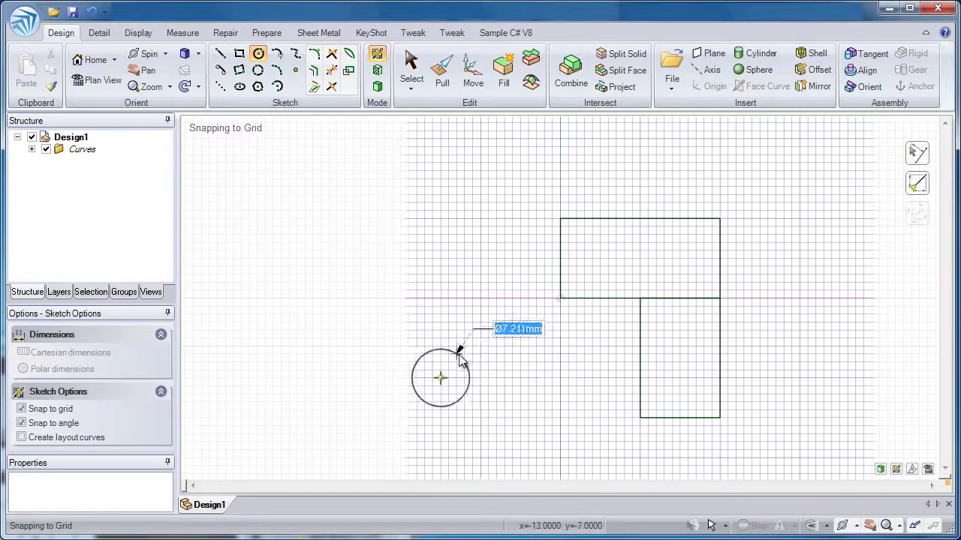
pyautogui.write('10')
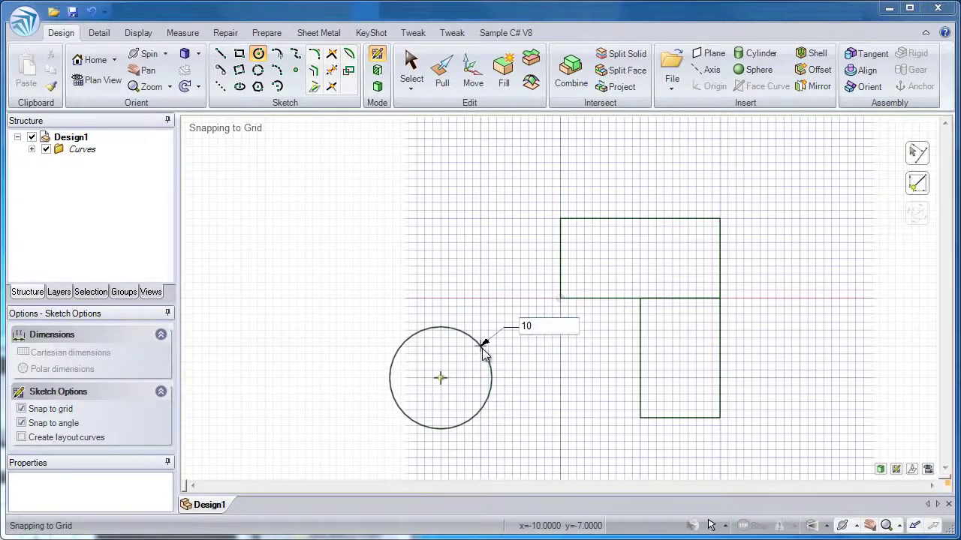
pyautogui.press('Return')
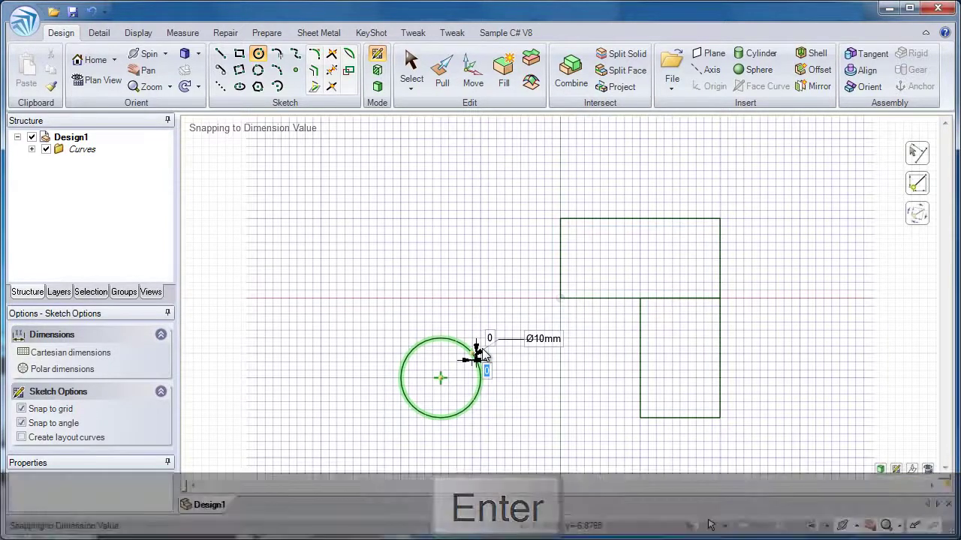
# - Sketch a concentric 5 mm diameter circle inside the 10 mm circle
pyautogui.click(442, 377)
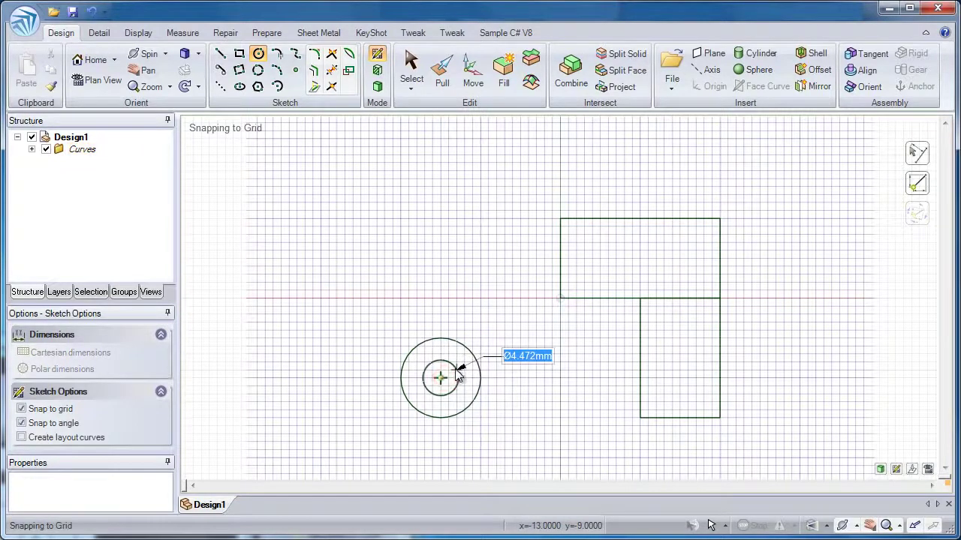
pyautogui.write('5')
pyautogui.press('Return')
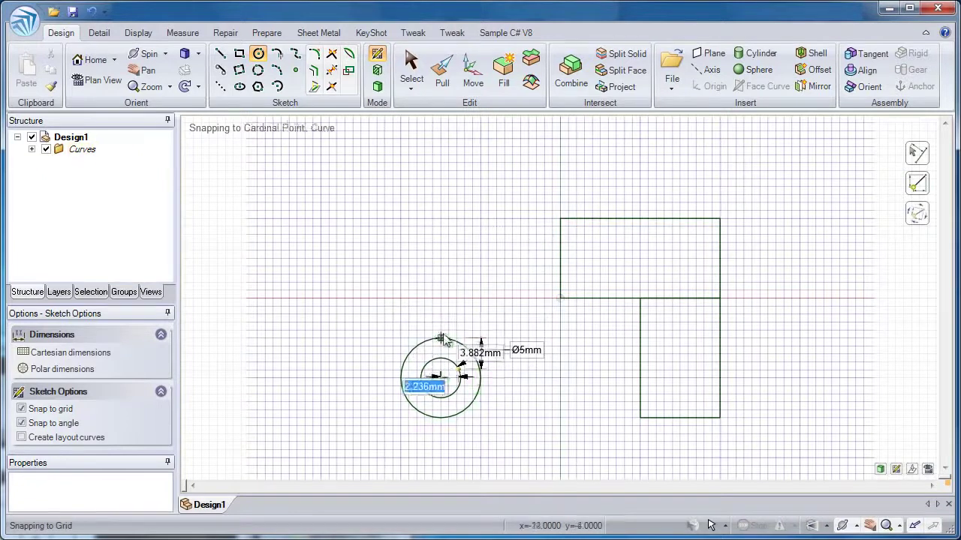
# - Draw a line from the upper rectangle's upper-left corner to the upper-left side of the outer circle
pyautogui.click(219, 54)
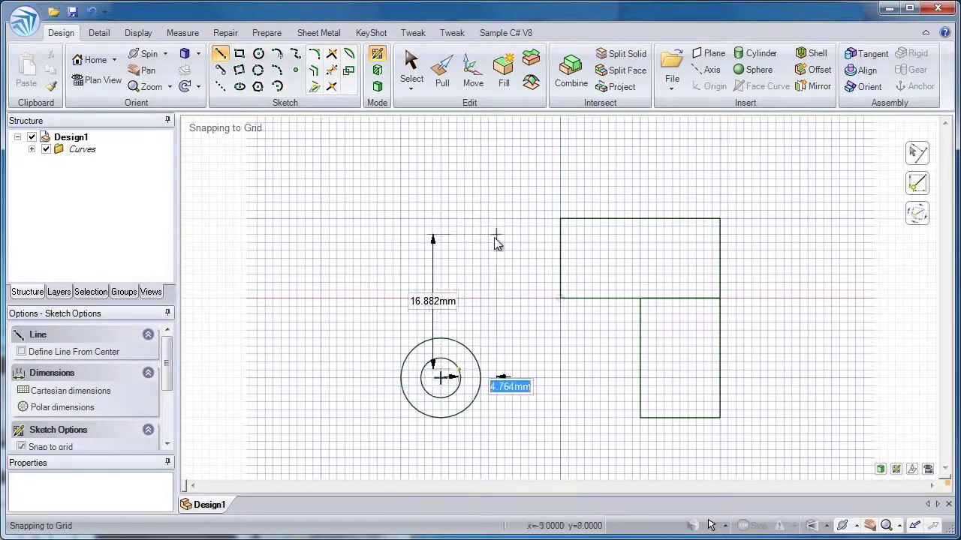
pyautogui.click(560, 219)
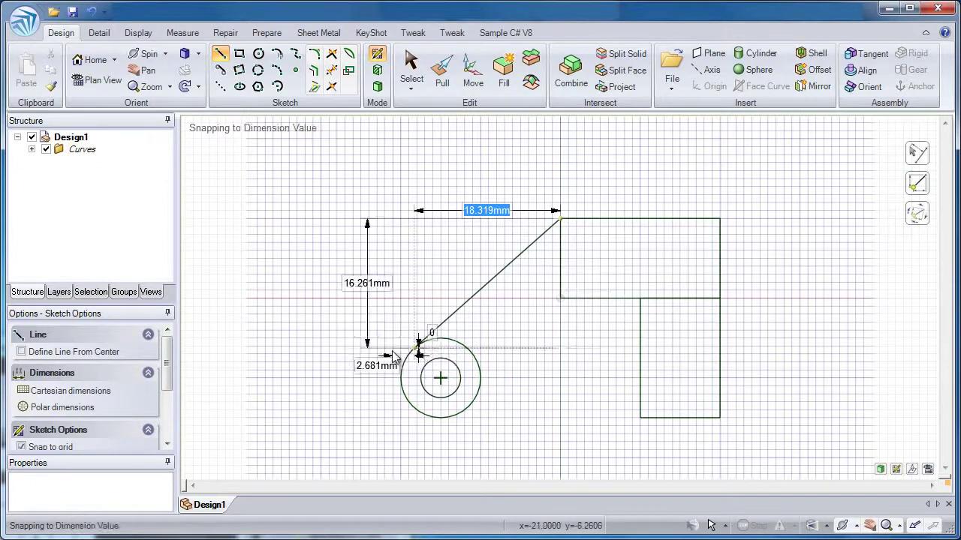
pyautogui.click(462, 415)
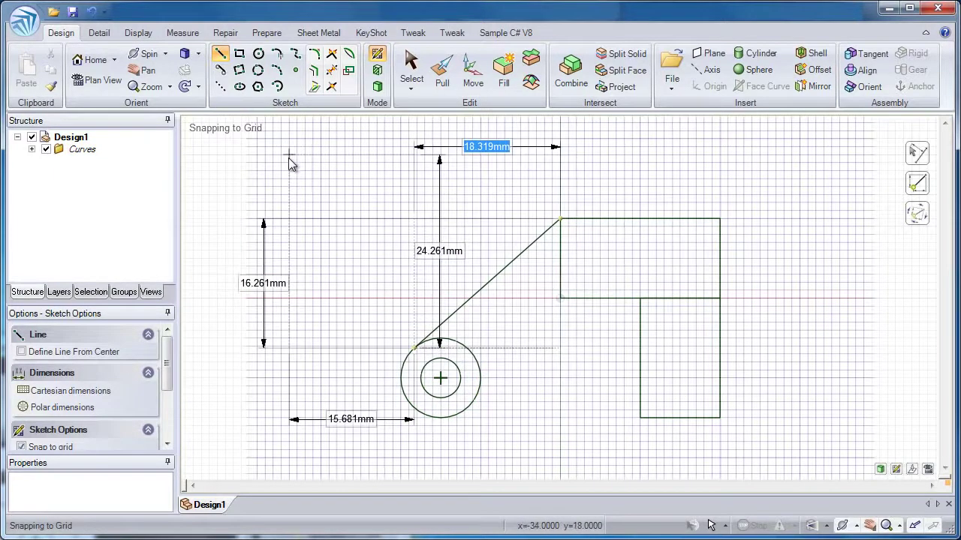
# - Draw a tangent line from the lower side of the outer circle to the lower rectangle's upper-left corner
pyautogui.click(221, 72)
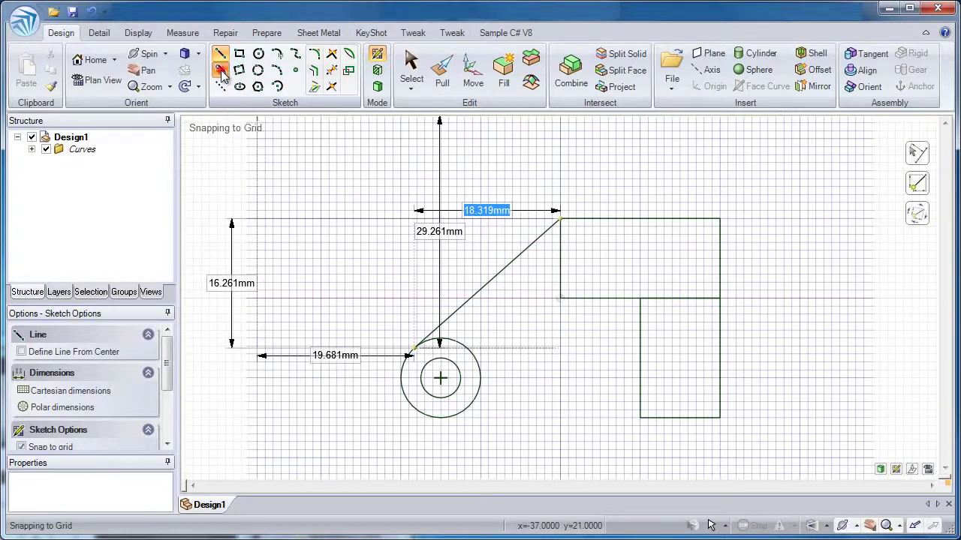
pyautogui.click(426, 421)
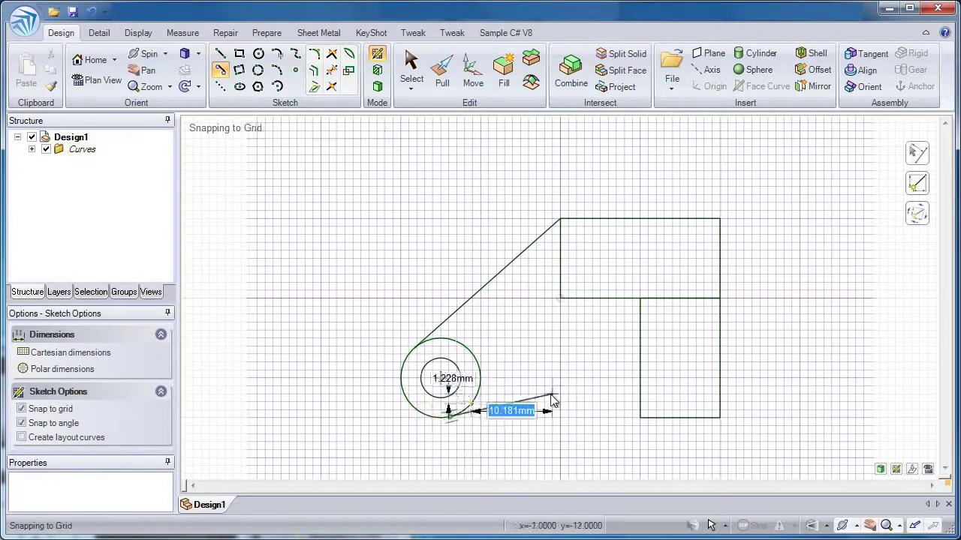
pyautogui.click(640, 298)
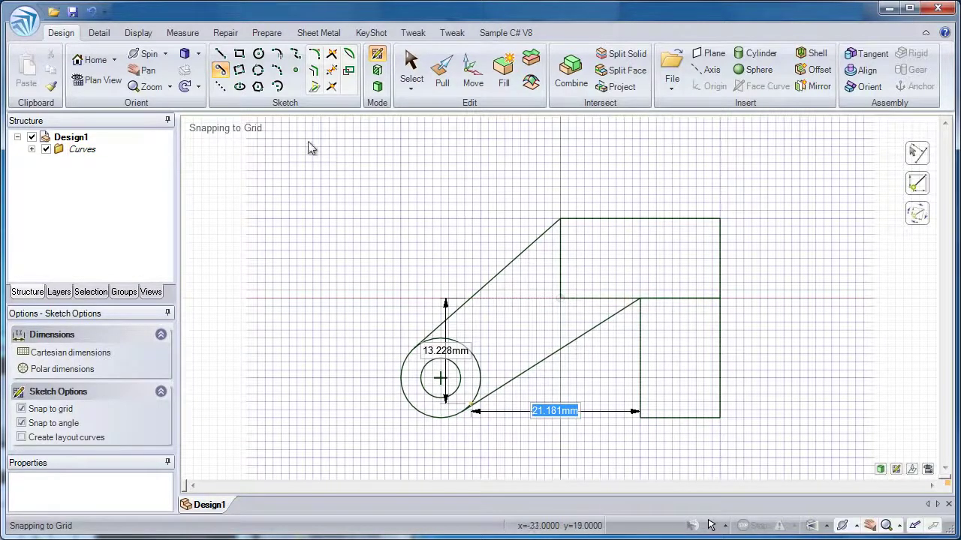
# - Sketch an eight-sided polygon centred on the lower tangent line, with an internal diameter of about 7.4 mm and 90° orientation
pyautogui.click(257, 87)
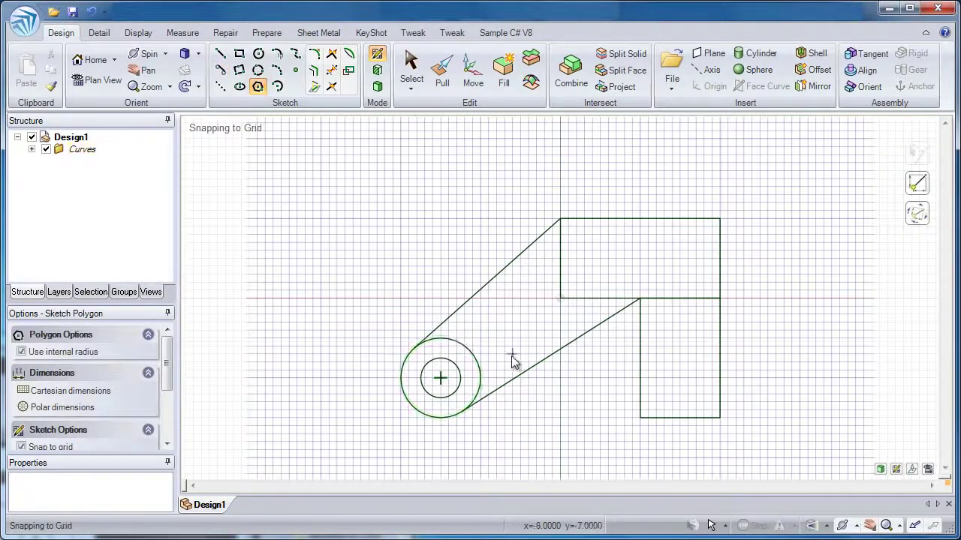
pyautogui.click(552, 357)
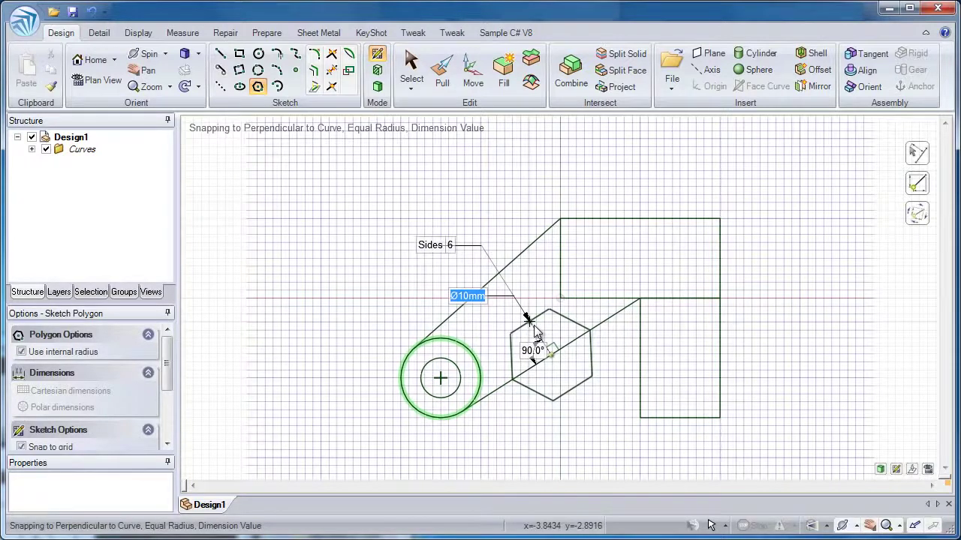
pyautogui.press('Tab')
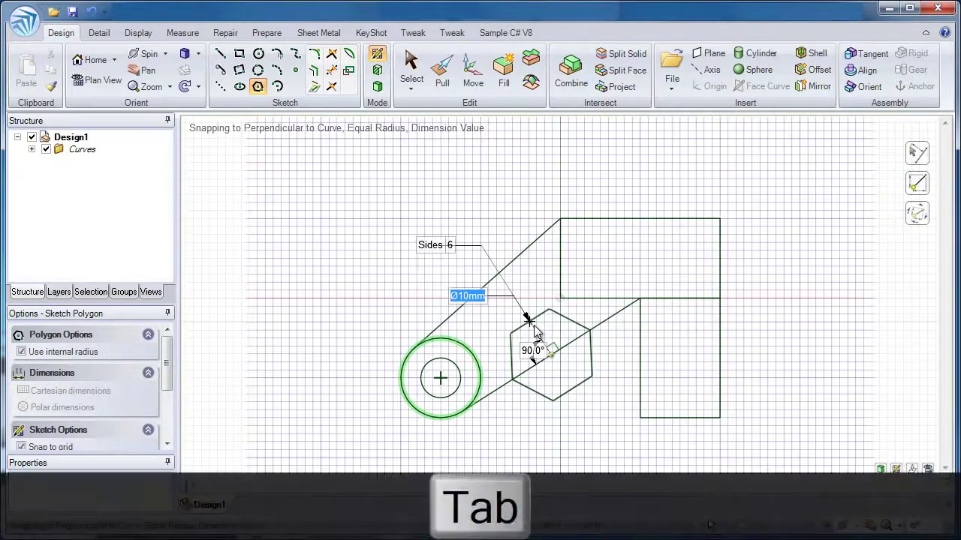
pyautogui.press('Tab')
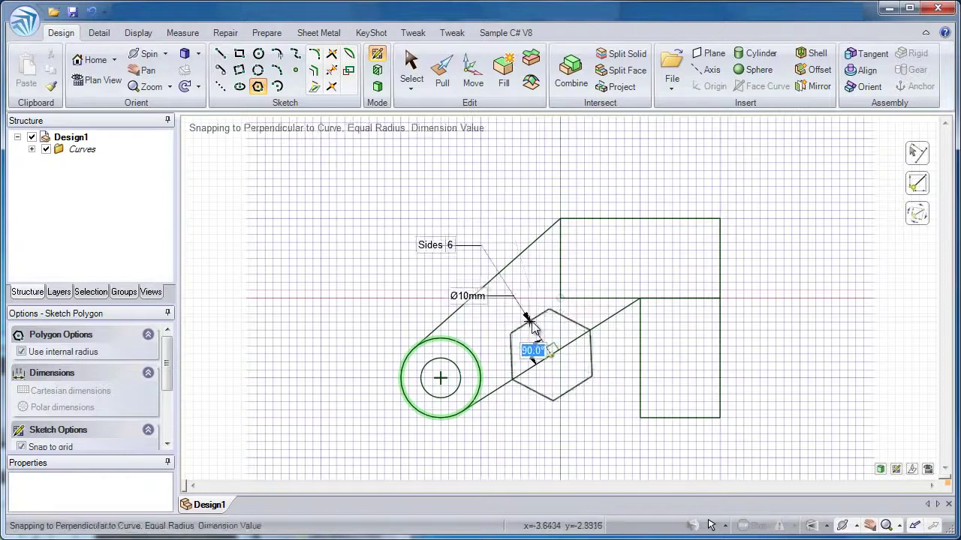
pyautogui.press('Tab')
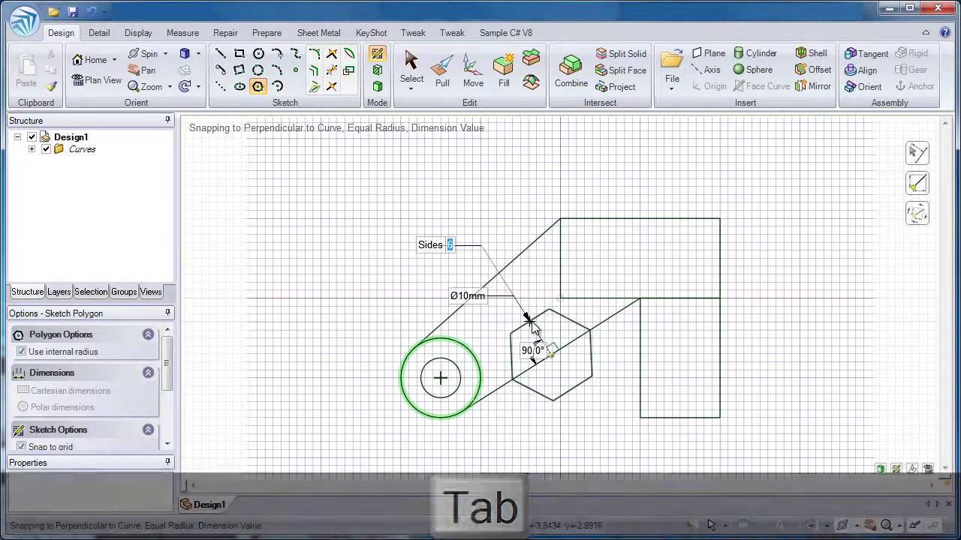
pyautogui.write('8')
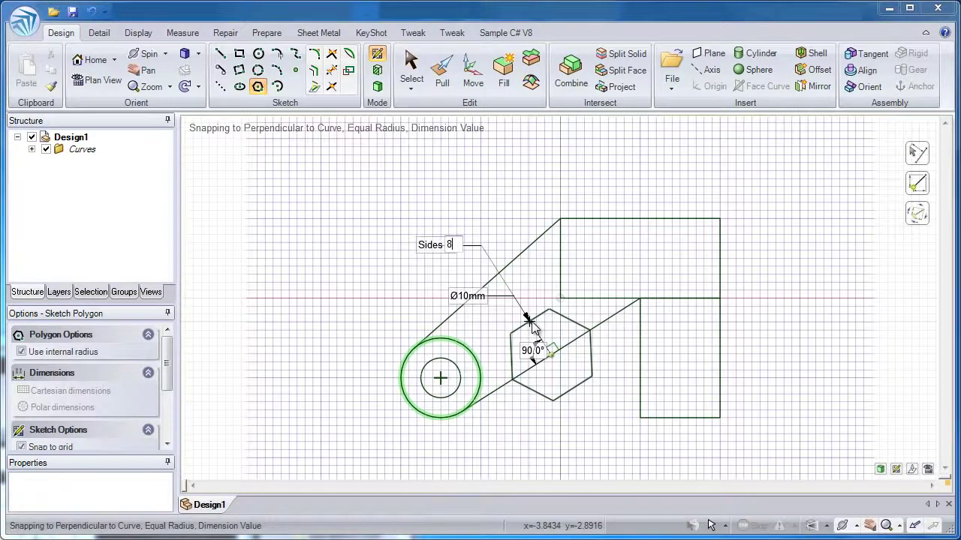
pyautogui.press('Tab')
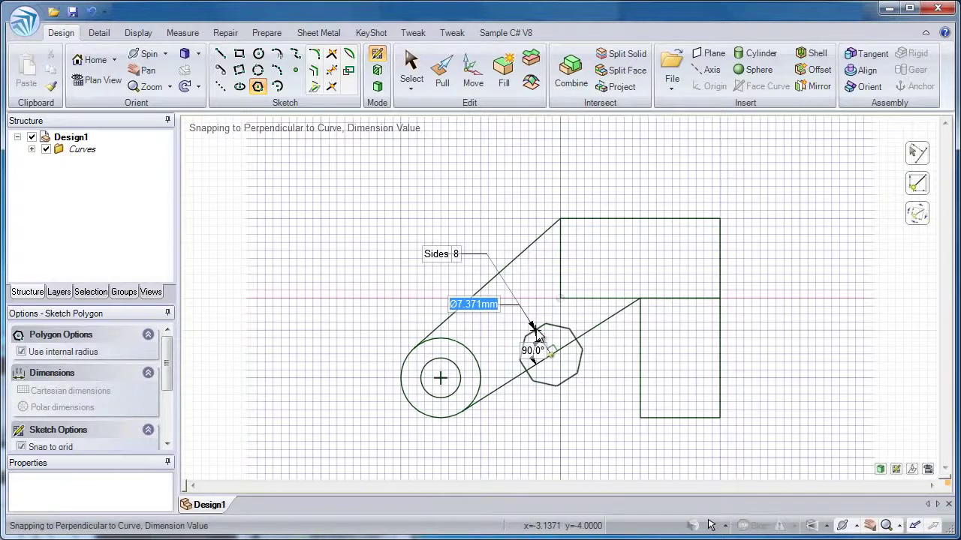
pyautogui.click(534, 331)
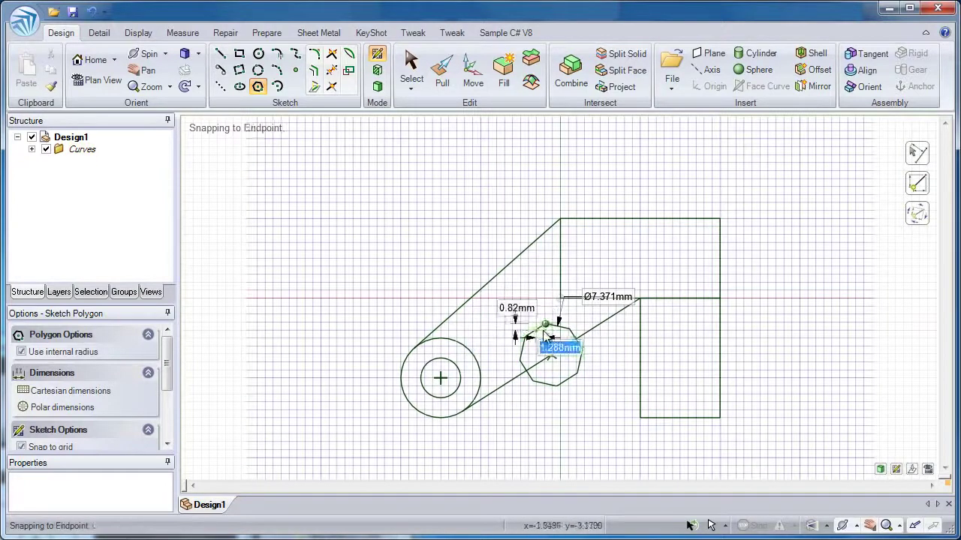
# - Enlarge the octagon slightly to a diameter of about 8.1 mm
pyautogui.click(413, 75)
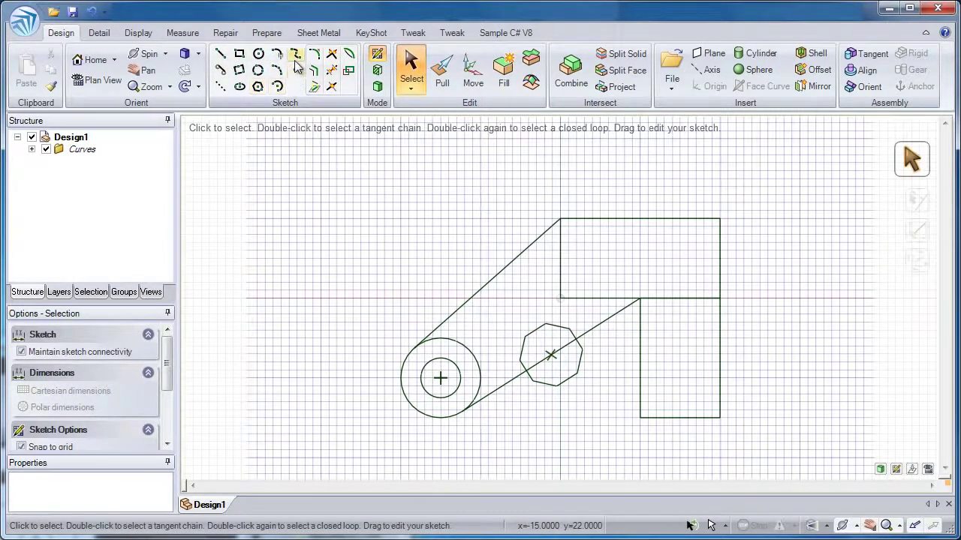
pyautogui.click(542, 385)
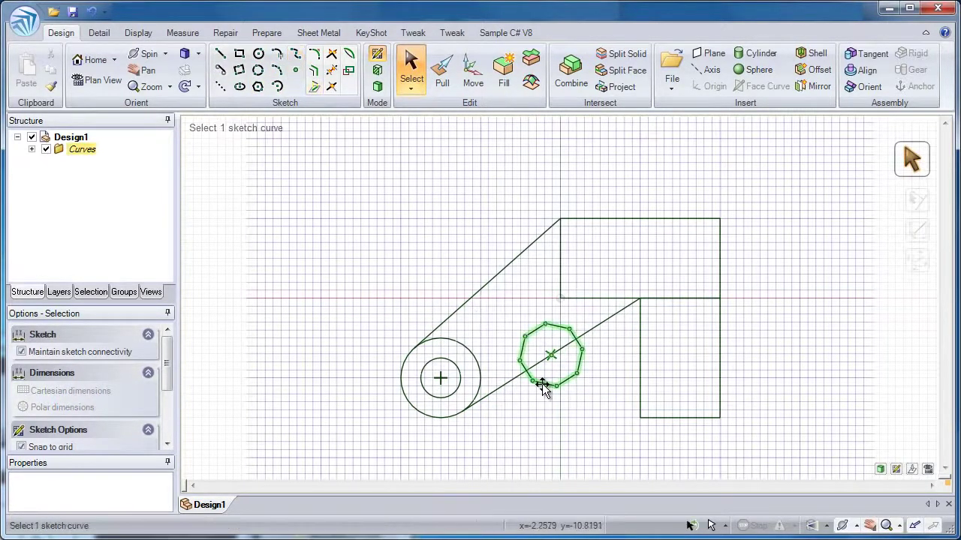
pyautogui.moveTo(547, 386)
pyautogui.mouseDown()
pyautogui.moveTo(558, 402)
pyautogui.moveTo(550, 387)
pyautogui.mouseUp()
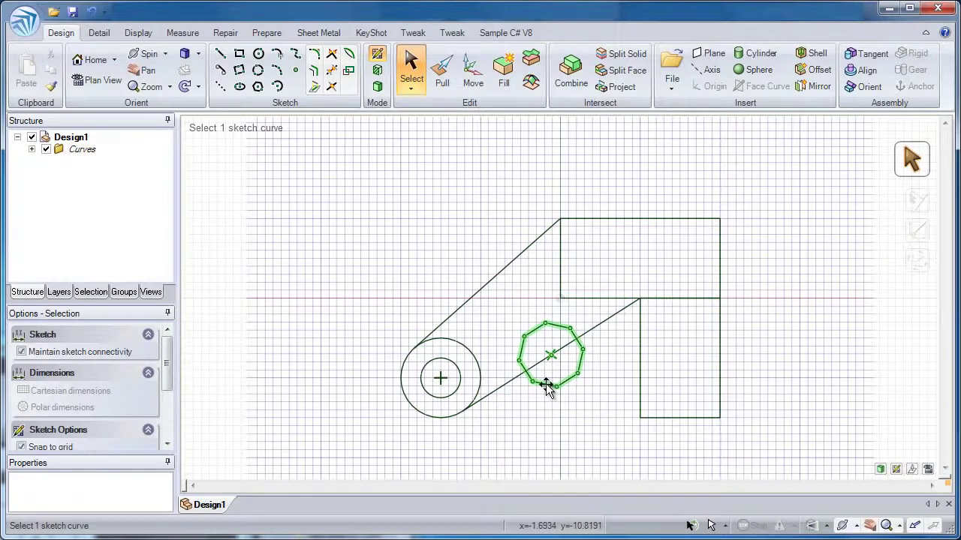
# - Explode the octagon into separate sketch lines and clear the selection
pyautogui.rightClick(548, 387)
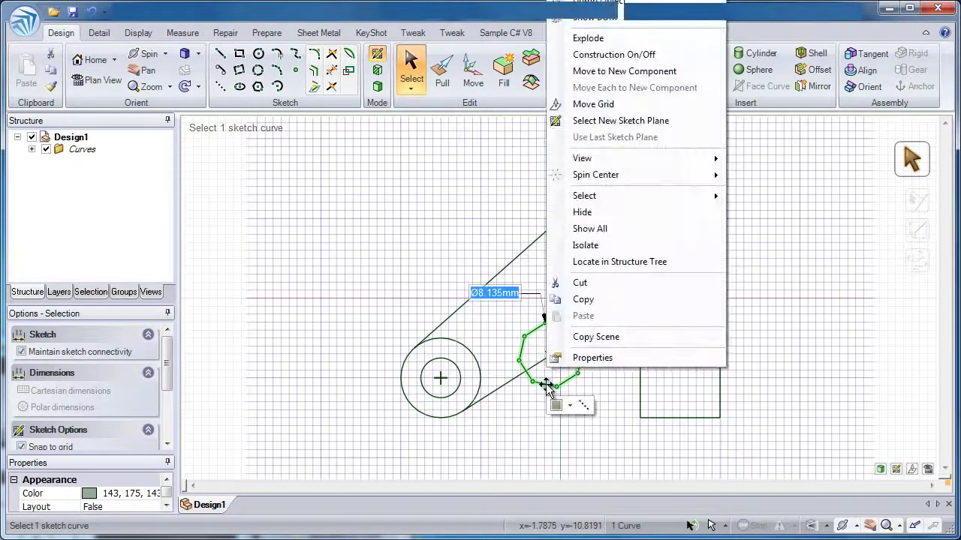
pyautogui.click(593, 39)
pyautogui.moveTo(540, 381)
pyautogui.mouseDown()
pyautogui.moveTo(550, 383)
pyautogui.moveTo(555, 362)
pyautogui.moveTo(554, 387)
pyautogui.mouseUp()
pyautogui.press('Escape')
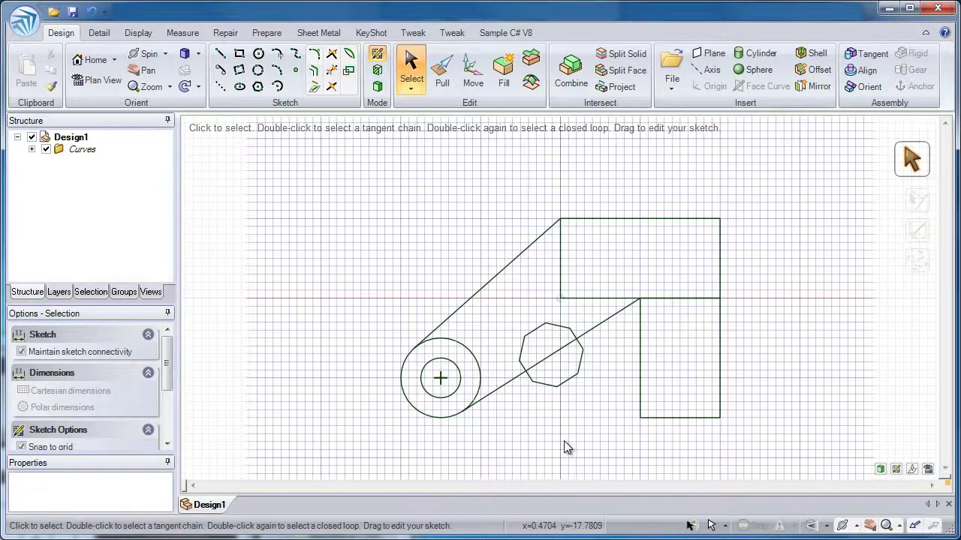
# - Draw a 10 mm diameter tangent arc from the upper rectangle's upper-right corner to its lower-right corner
pyautogui.click(277, 56)
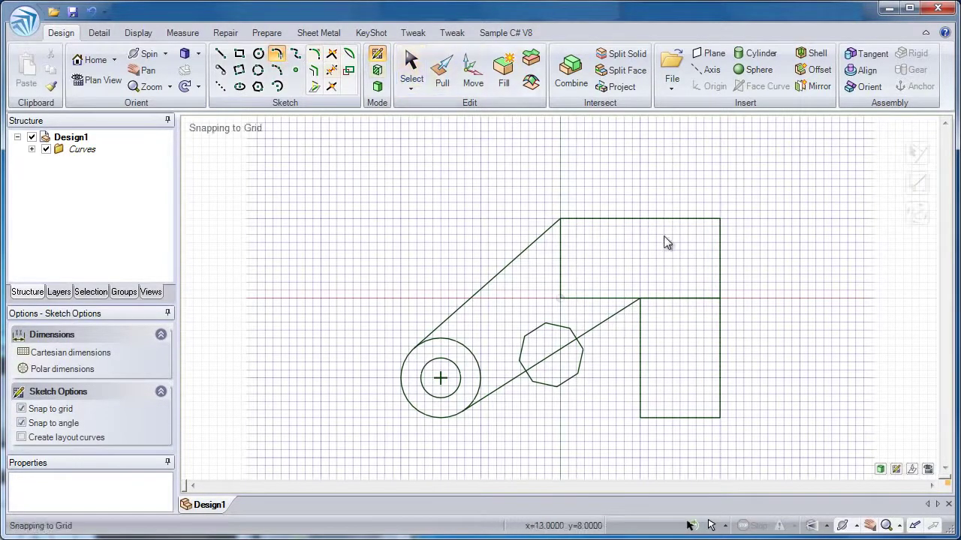
pyautogui.click(717, 220)
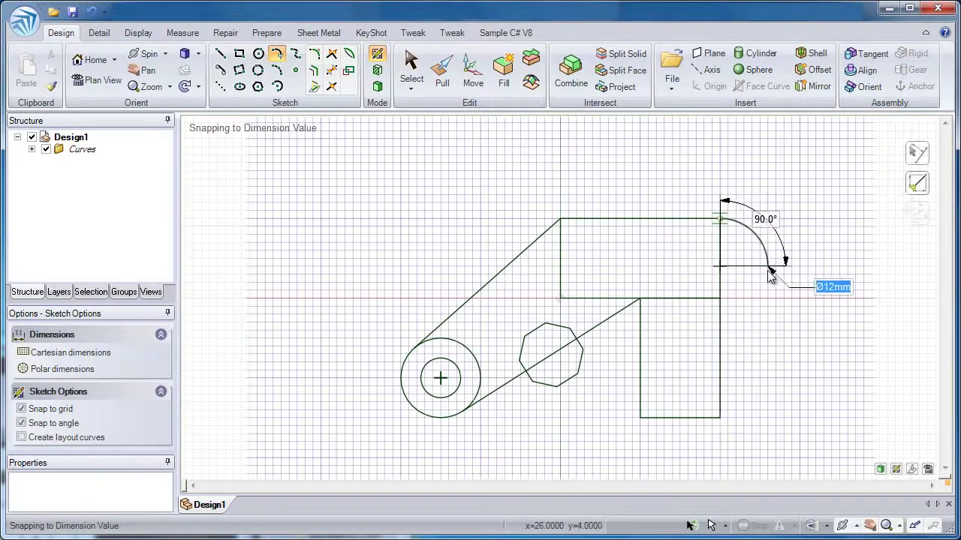
pyautogui.click(721, 300)
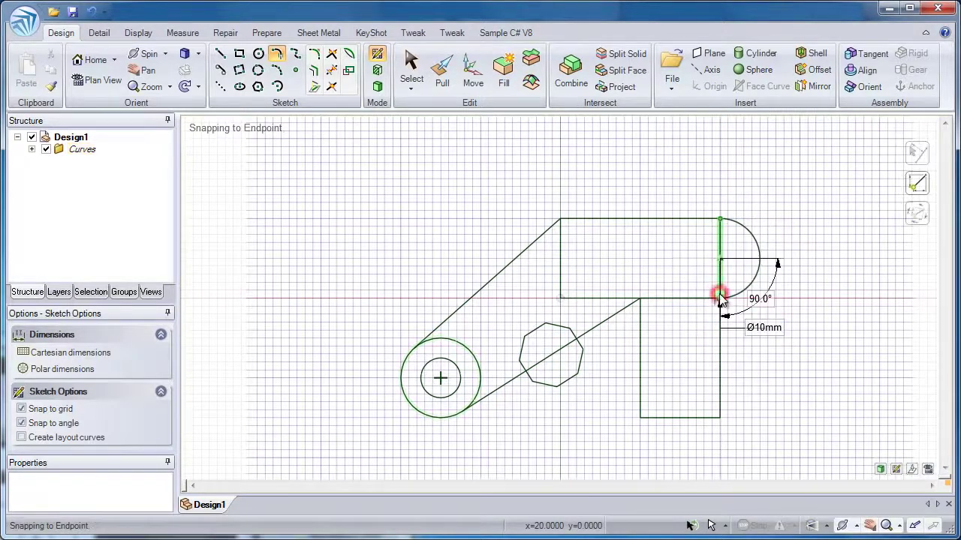
# - Draw a three-point arc on the lower rectangle's right edge, bulging inward with a radius of about 3.9 mm and a 90° sweep
pyautogui.click(280, 73)
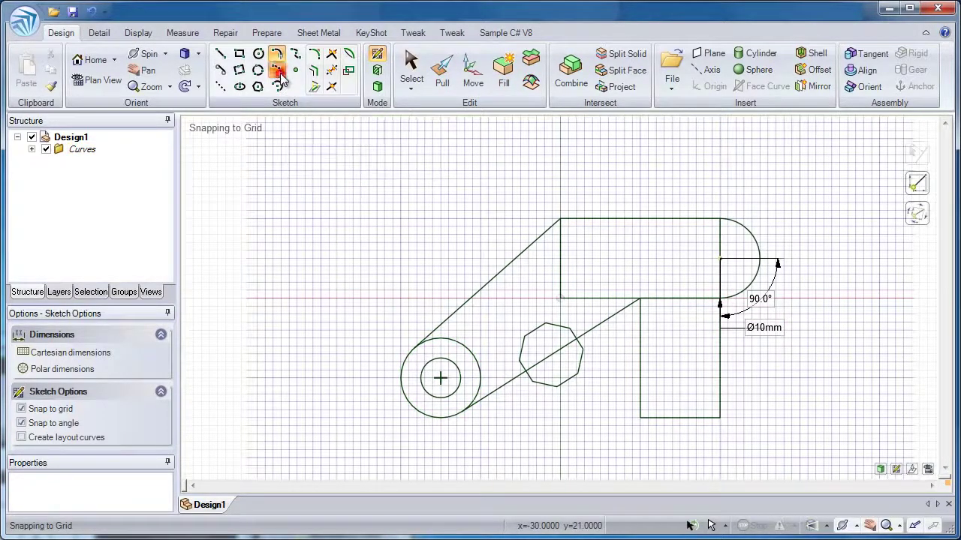
pyautogui.click(720, 316)
pyautogui.click(722, 364)
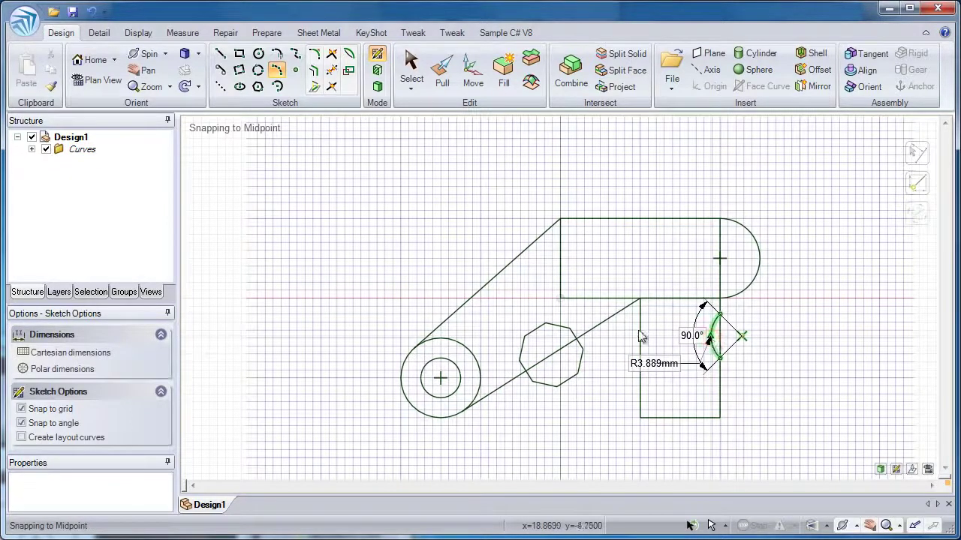
# - Round the corner between the upper slanted line and the upper rectangle's top edge with a diameter of about 31.6 mm
pyautogui.click(313, 59)
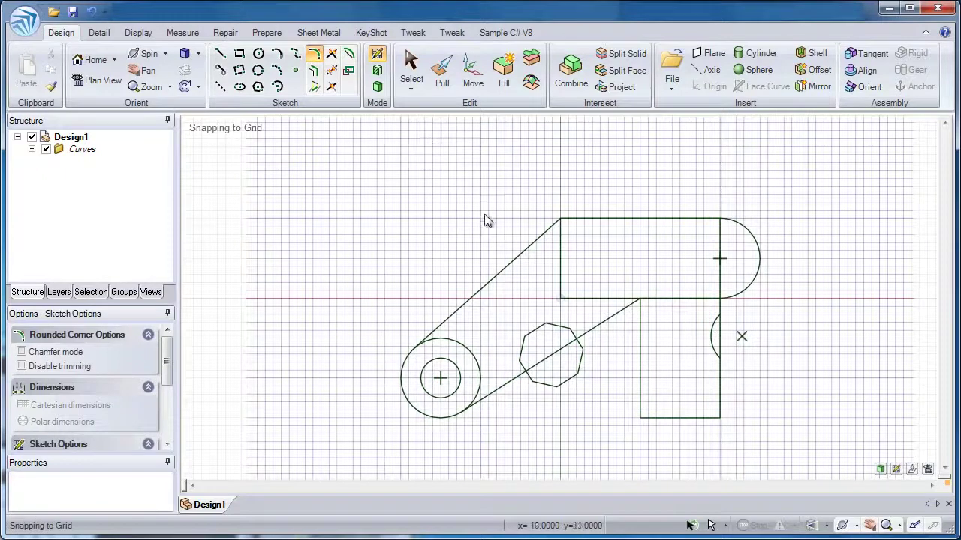
pyautogui.click(508, 266)
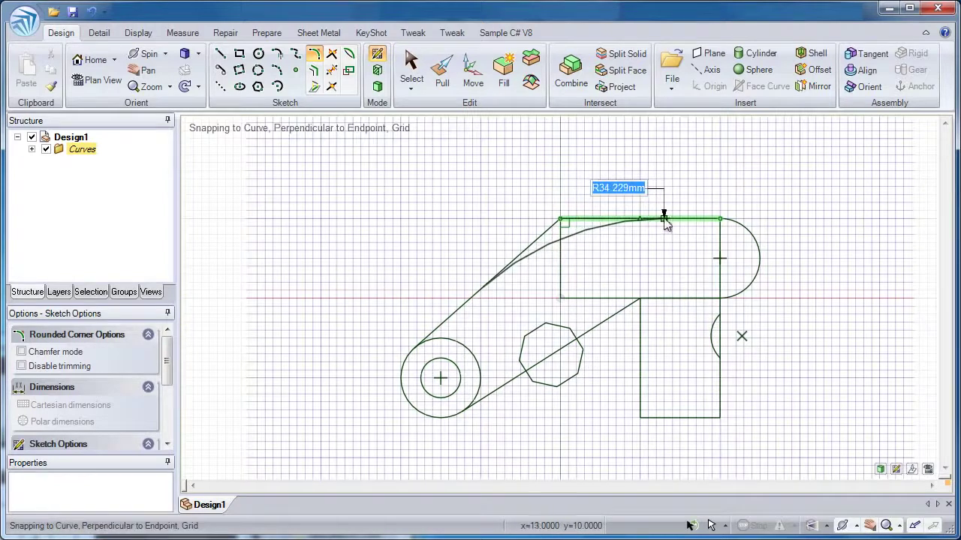
pyautogui.click(605, 220)
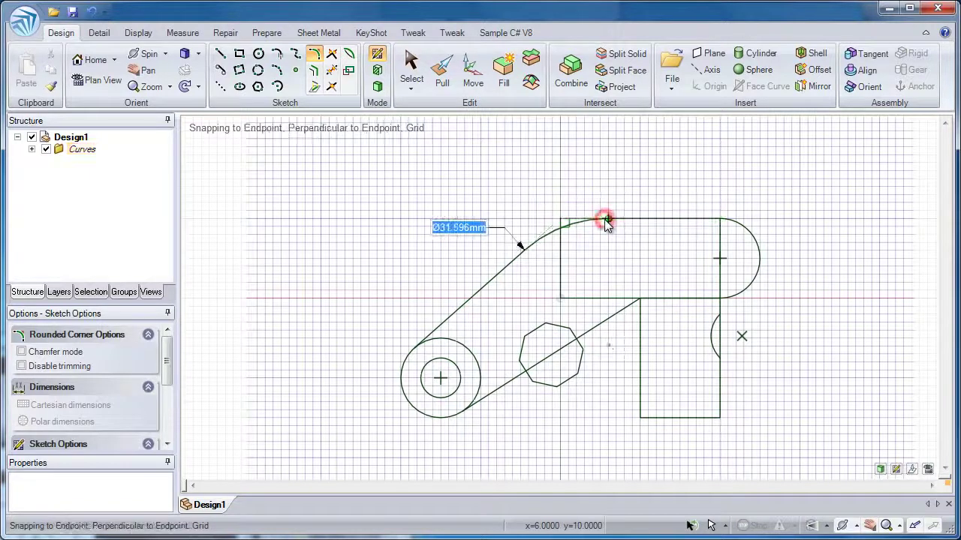
# - Trim away the stub of the upper rectangle's left edge that sticks out above the rounded corner
pyautogui.click(333, 70)
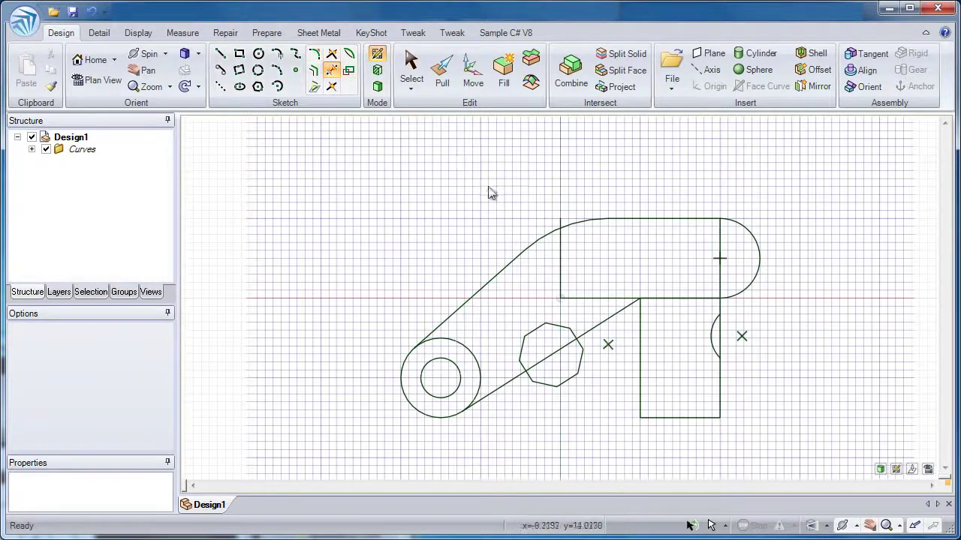
pyautogui.click(560, 232)
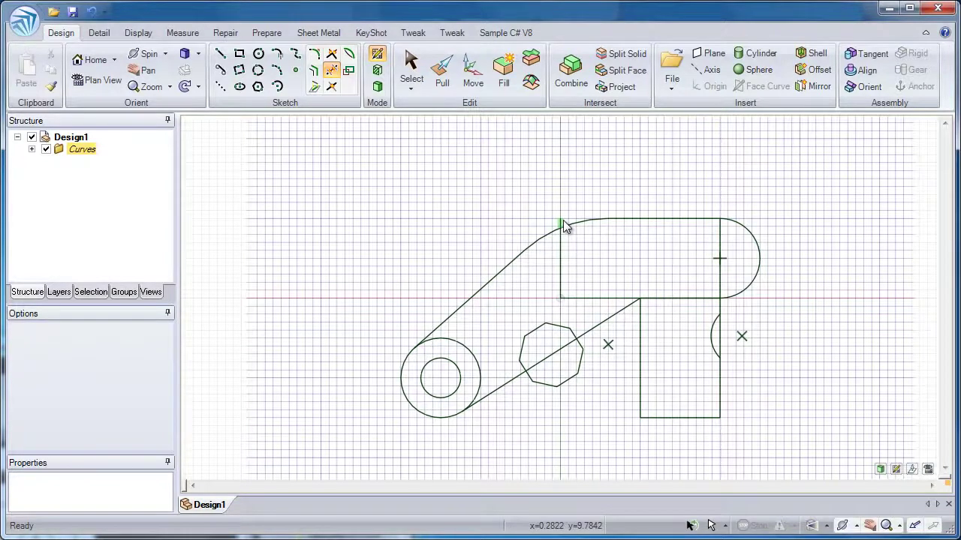
pyautogui.scroll(3, 563, 221)
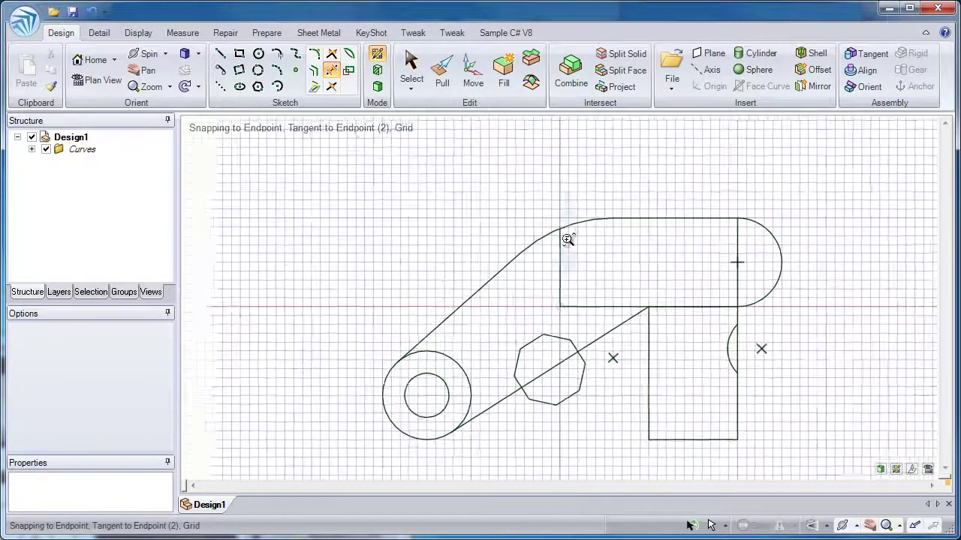
# - Trim away the octagon segments below the tangent line and the lower rectangle's right edge portion spanning the inward arc
pyautogui.keyDown('shift'); pyautogui.moveTo(567, 257); pyautogui.dragTo(543, 217, button='middle'); pyautogui.keyUp('shift')
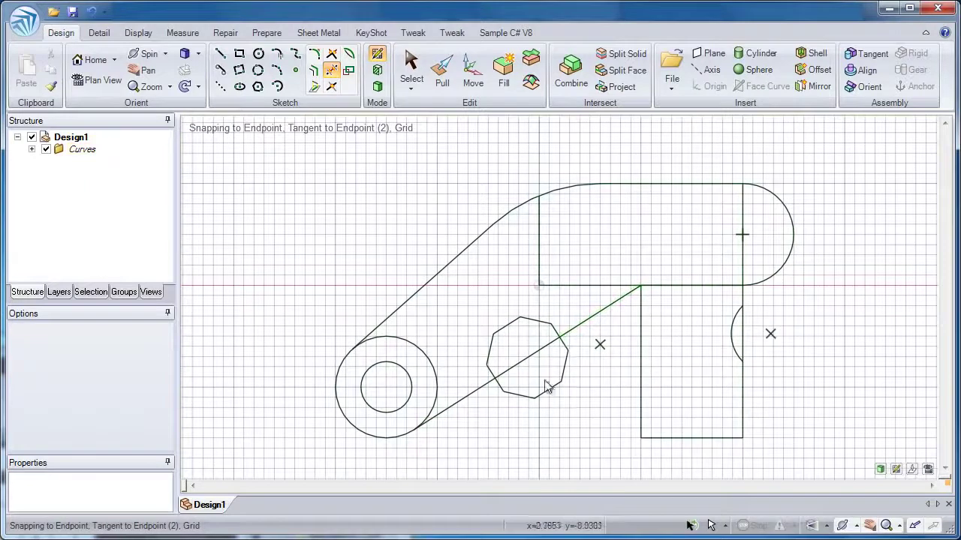
pyautogui.click(499, 387)
pyautogui.click(516, 391)
pyautogui.click(545, 395)
pyautogui.click(561, 374)
pyautogui.click(562, 346)
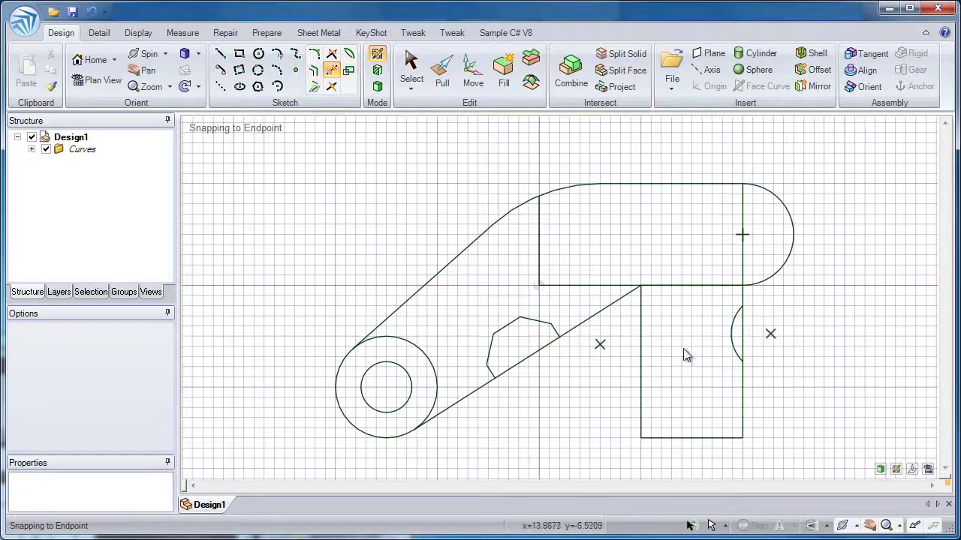
pyautogui.click(742, 331)
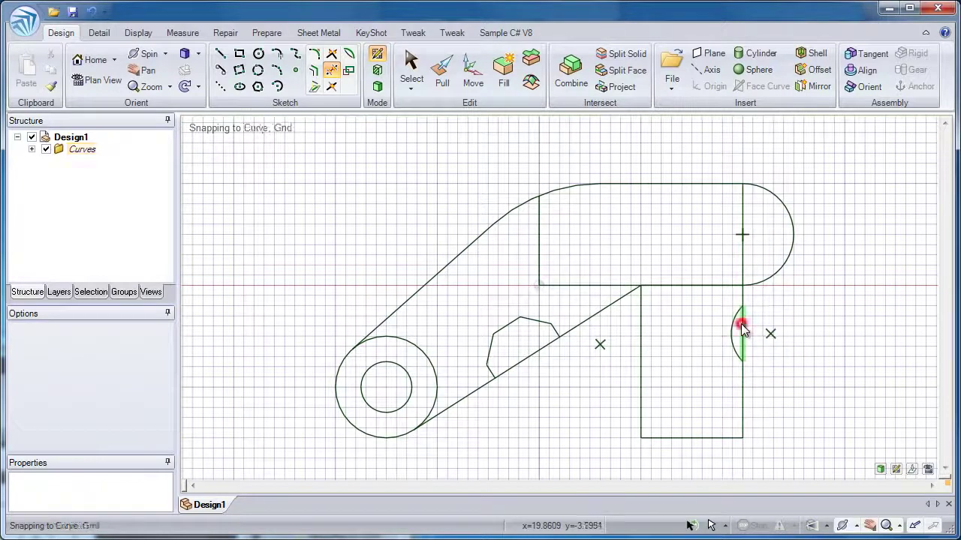
# - Bend the lower rectangle's bottom edge outward into a 180° arc of 5 mm radius, tangent to the side edges
pyautogui.click(349, 55)
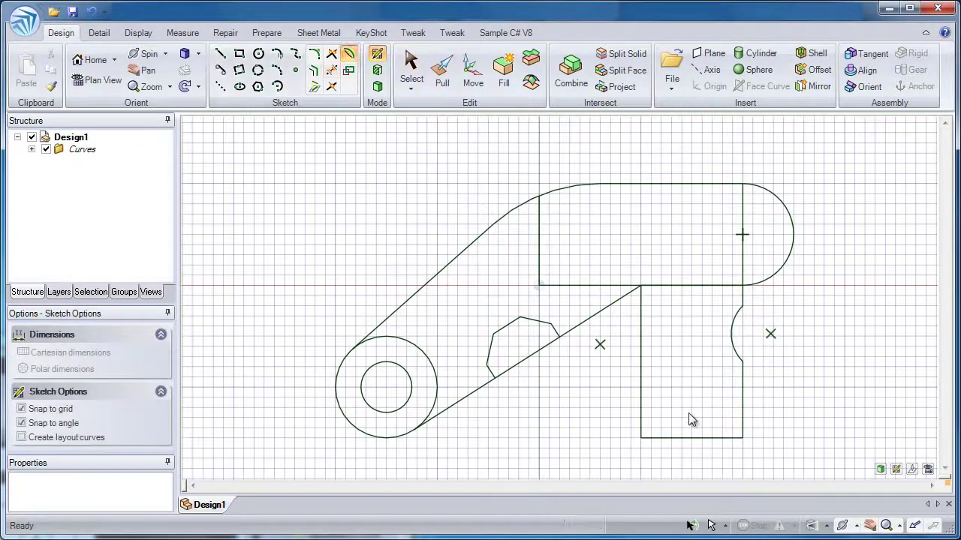
pyautogui.keyDown('shift'); pyautogui.moveTo(689, 412); pyautogui.dragTo(674, 376, button='middle'); pyautogui.keyUp('shift')
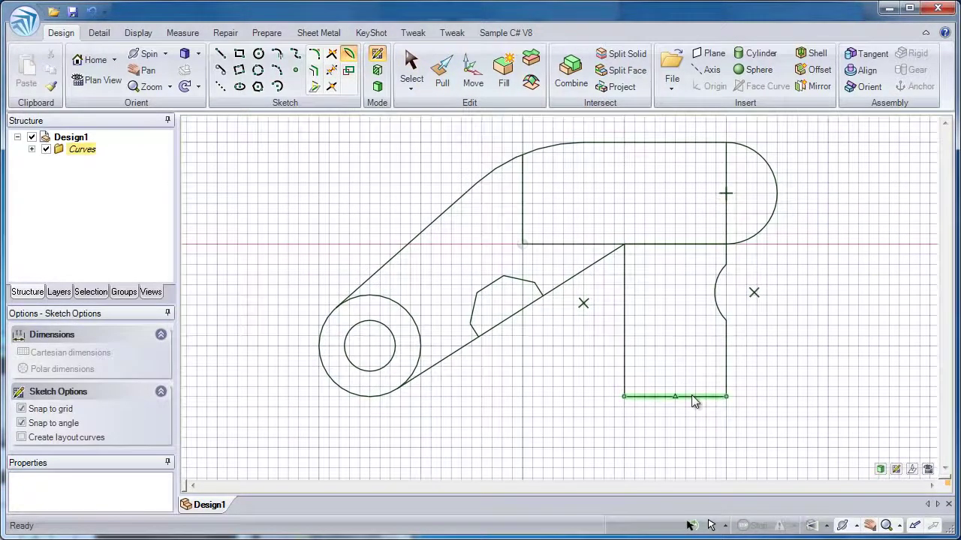
pyautogui.click(691, 396)
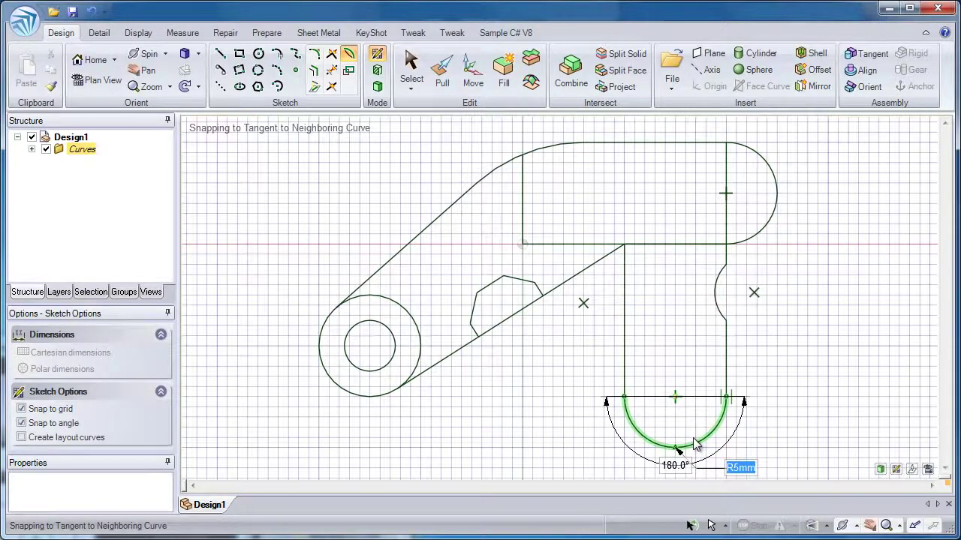
pyautogui.click(693, 441)
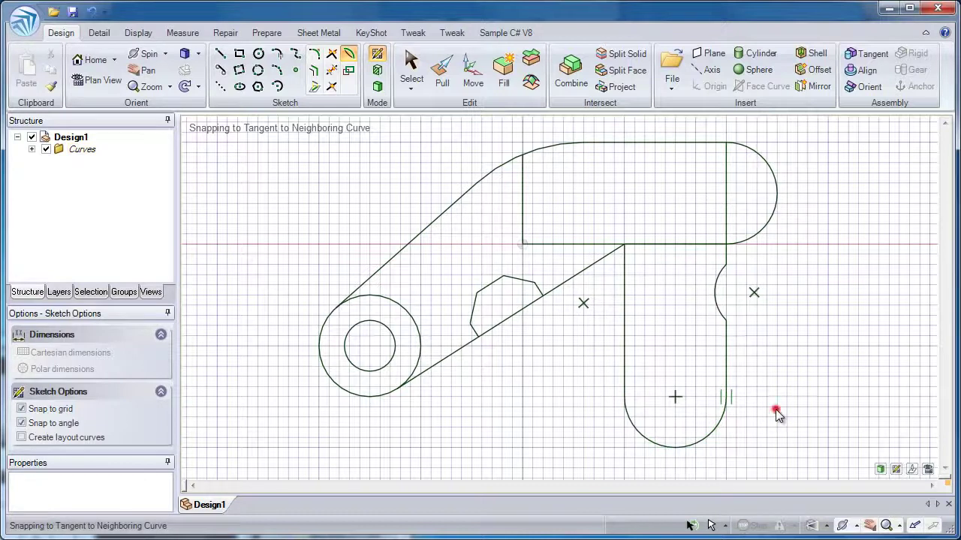